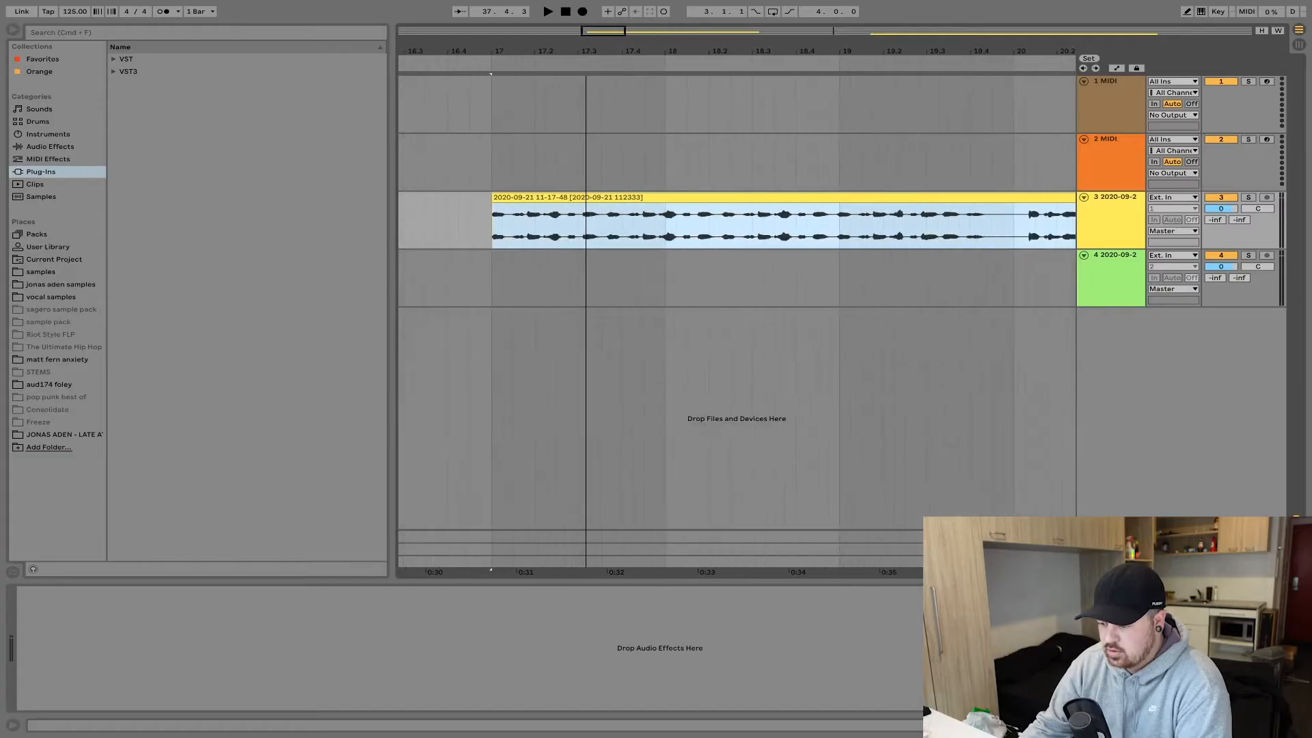
Step: Listen to the vocal clip from bar 17 and split it at about 17.1.3
key(space)
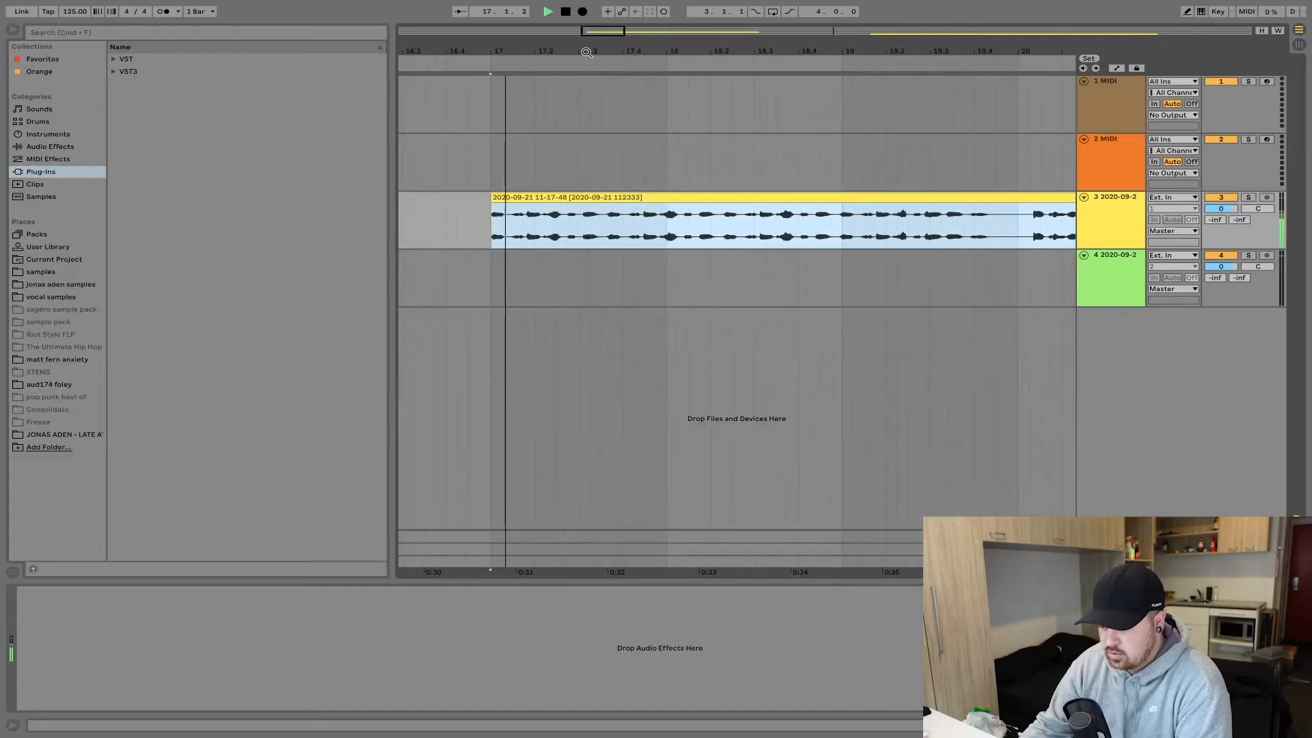
key(space)
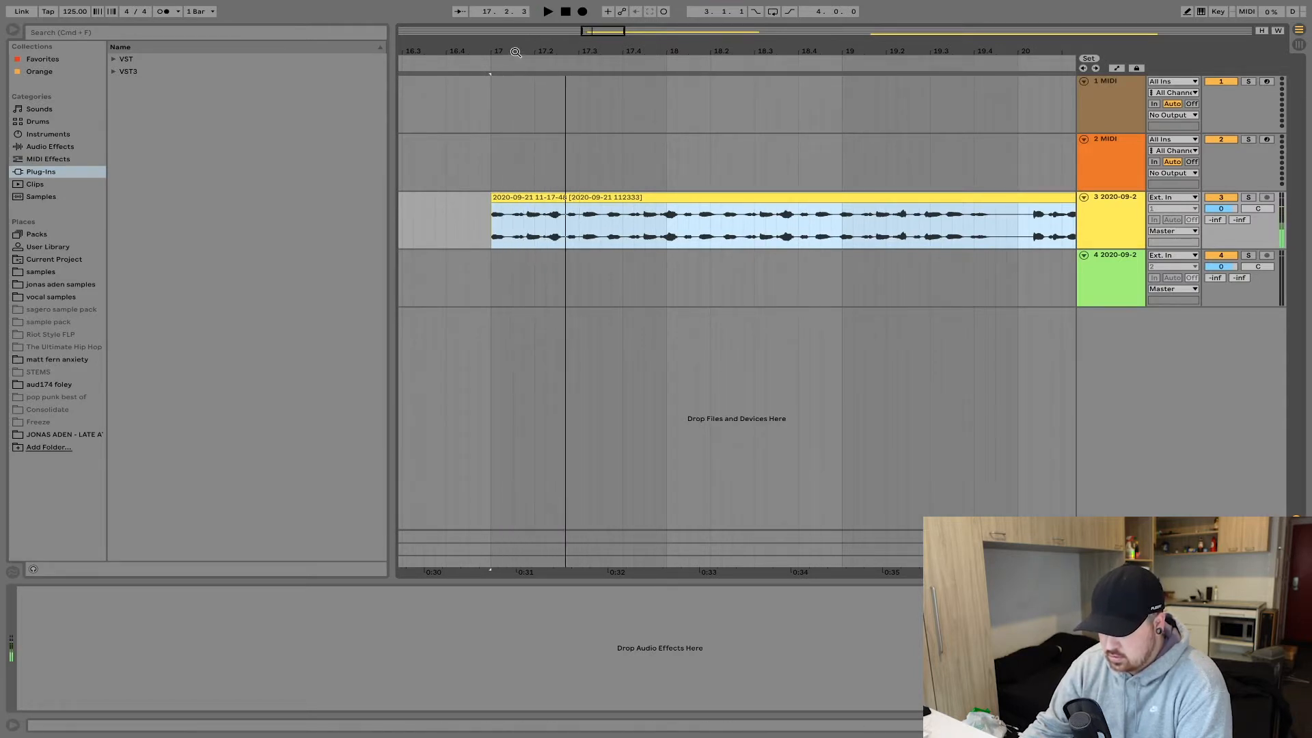
drag(516, 52, 616, 87)
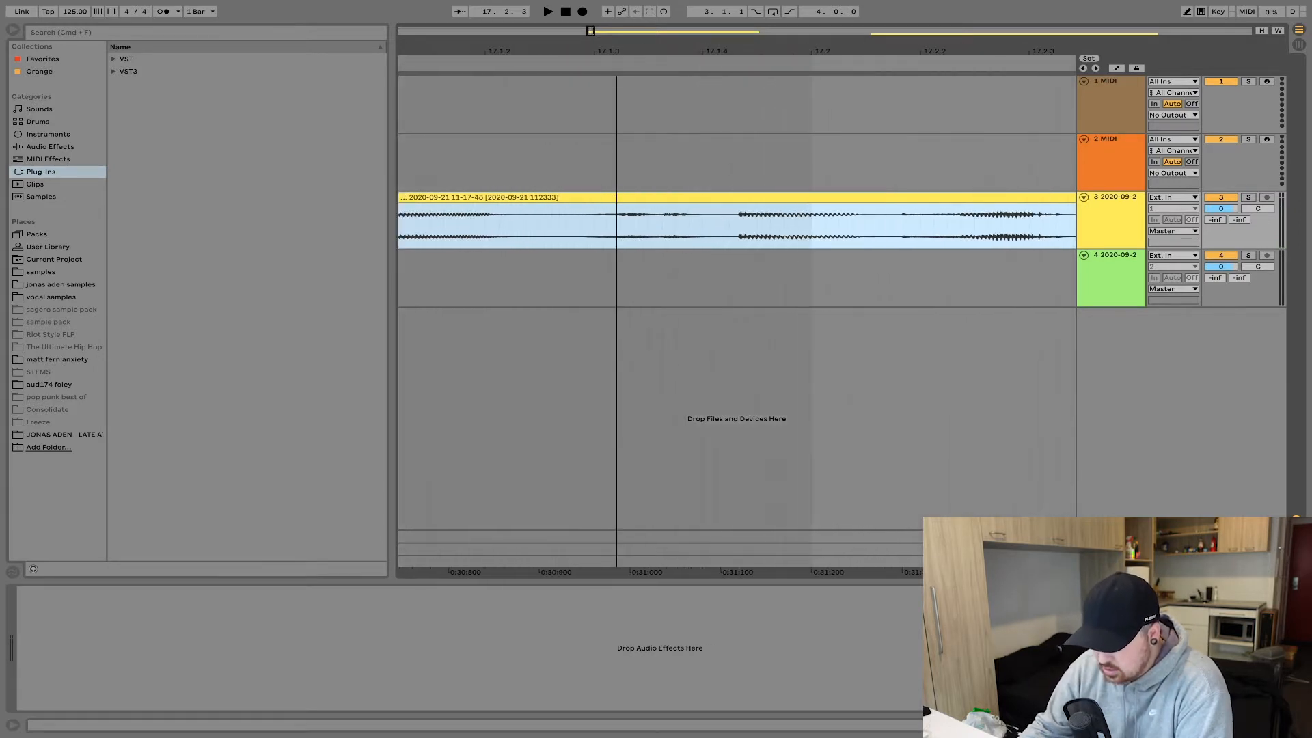
click(604, 228)
key(super+e)
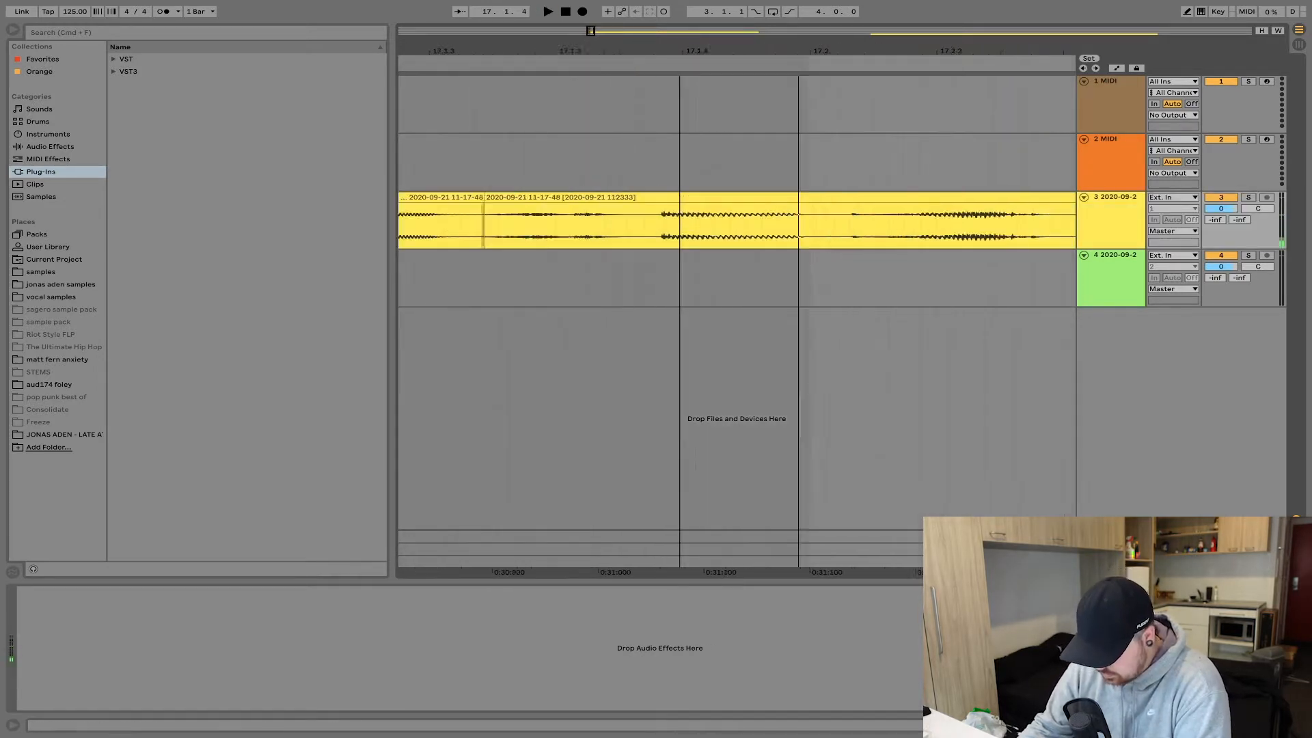
Step: Split the vocal again before the next burst in the waveform, slide the cut pieces earlier to tighten the phrase, and play it
click(654, 219)
key(super+e)
scroll(681, 205, down, 10)
drag(718, 199, 697, 205)
scroll(644, 202, up, 4)
click(645, 200)
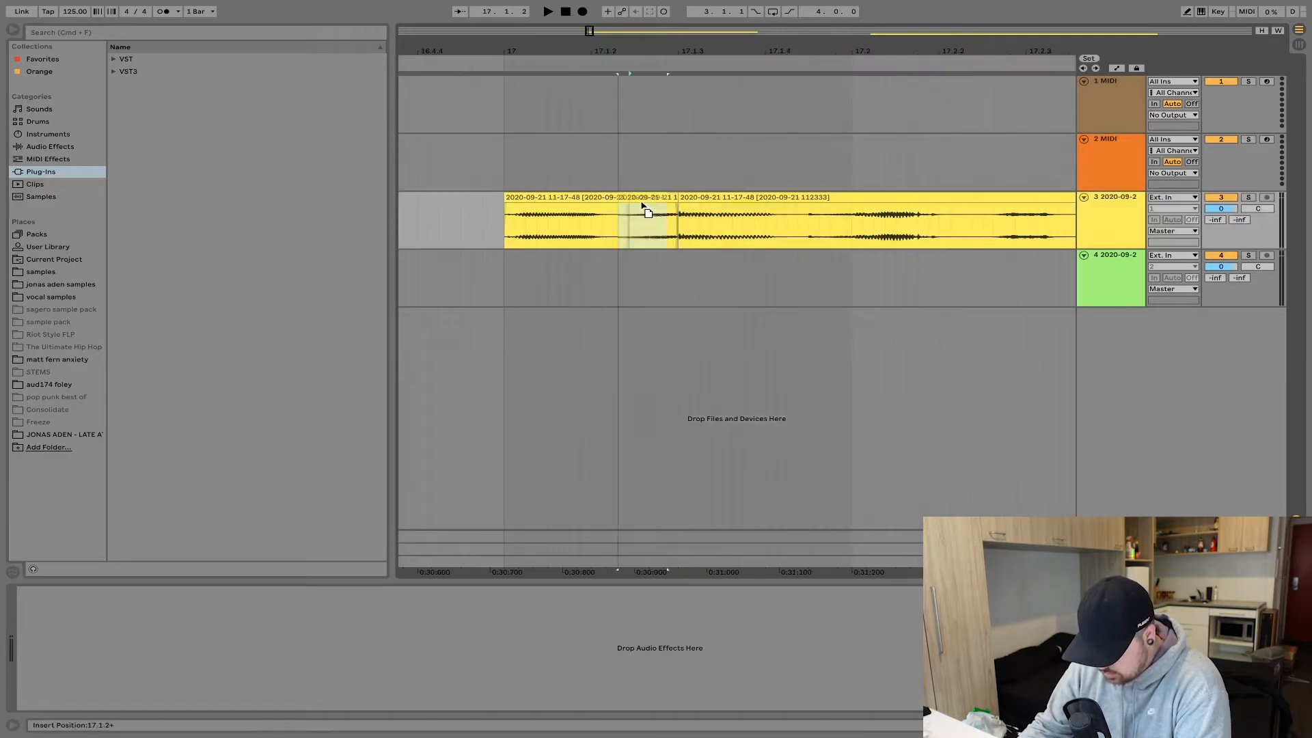
click(603, 196)
key(space)
Step: Split the vocal just before 17.2, move the remainder onto beat 17.2, and play the result
click(808, 229)
key(super+e)
drag(819, 197, 862, 197)
click(501, 215)
key(space)
Step: Split the vocal after beat 17.2 and slide the following part earlier to tighten the timing, checking it by ear
drag(731, 52, 645, 89)
click(635, 232)
key(super+e)
drag(646, 198, 618, 197)
click(553, 197)
key(space)
Step: Split the vocal just past 17.2.3, move the remainder back to 17.2.3, and play the edit
key(super+e)
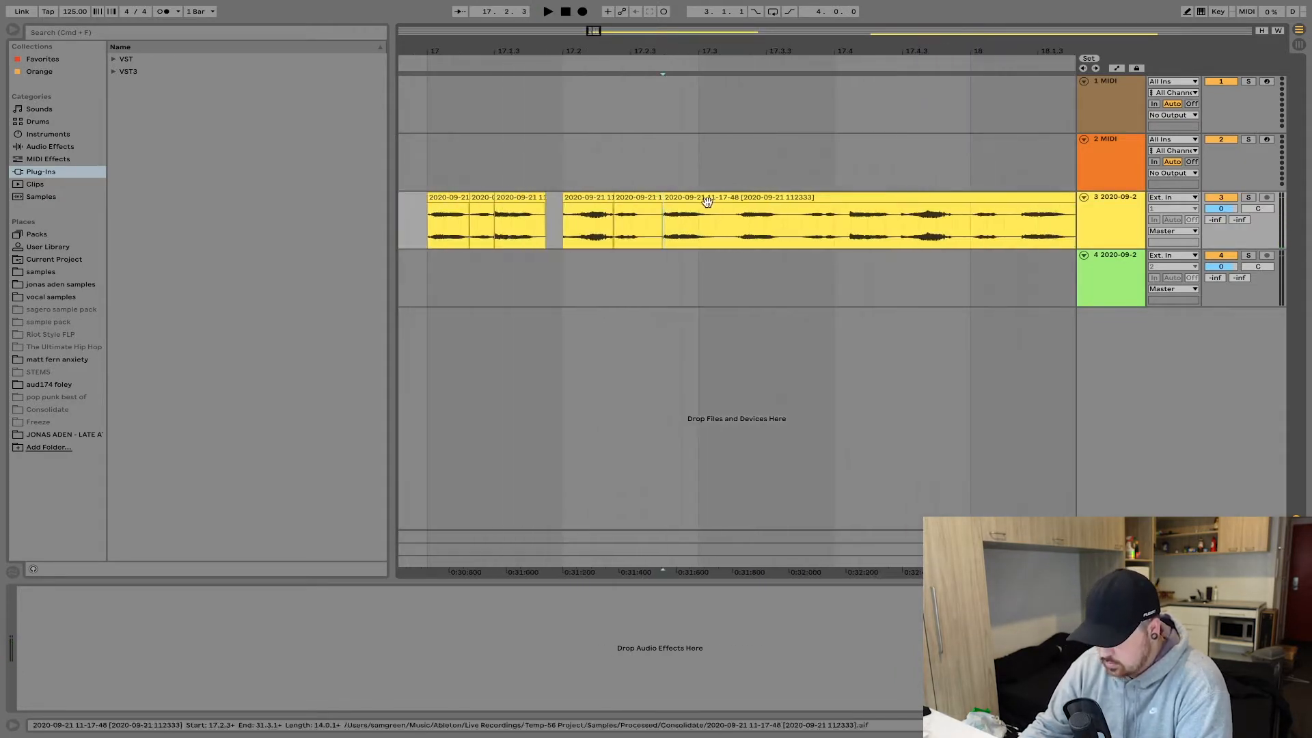
drag(706, 199, 675, 198)
click(562, 222)
key(space)
Step: Consolidate the edited vocal from 17 to 17.3 into one clip and duplicate it four times in a row
drag(428, 235, 698, 235)
key(super+j)
scroll(618, 226, down, 3)
key(super+d)
key(super+d)
key(super+d)
key(super+d)
scroll(601, 222, down, 5)
key(space)
click(552, 221)
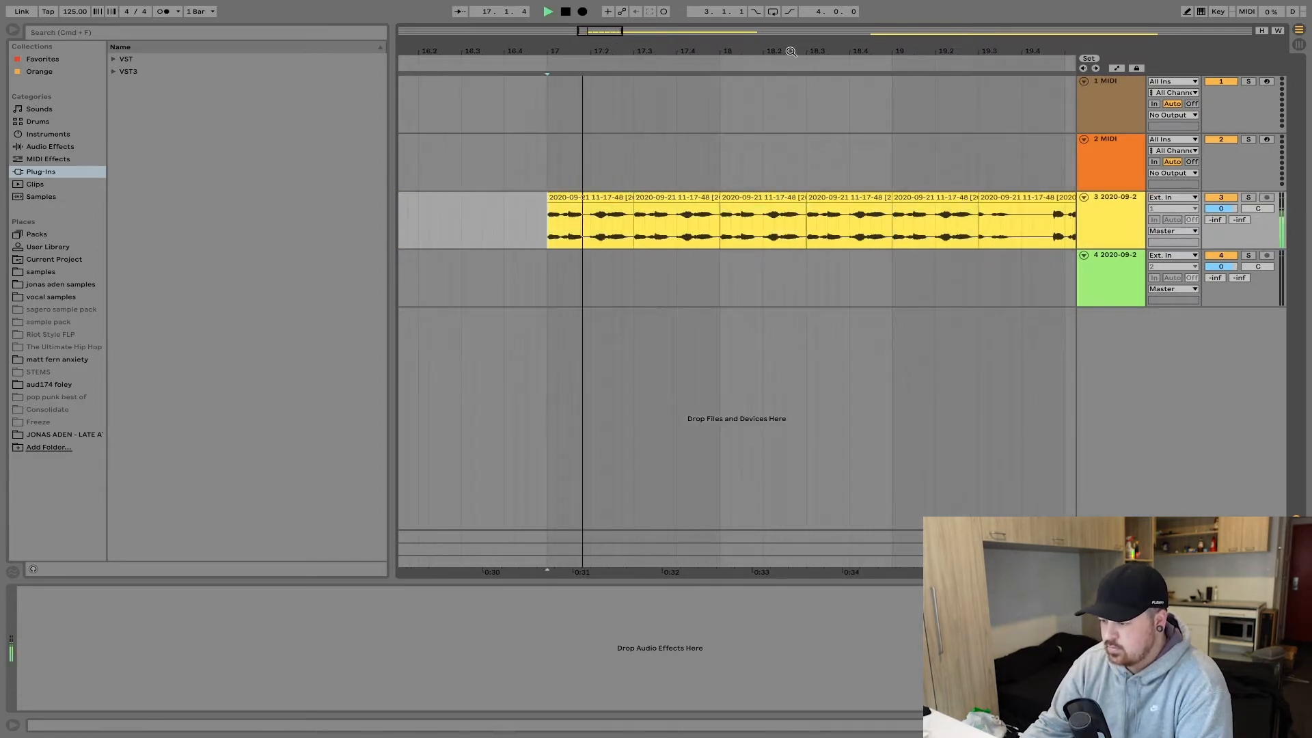
Step: Dismiss the network login prompt, select the last copy of the vocal chop, and stop playback
drag(791, 52, 652, 52)
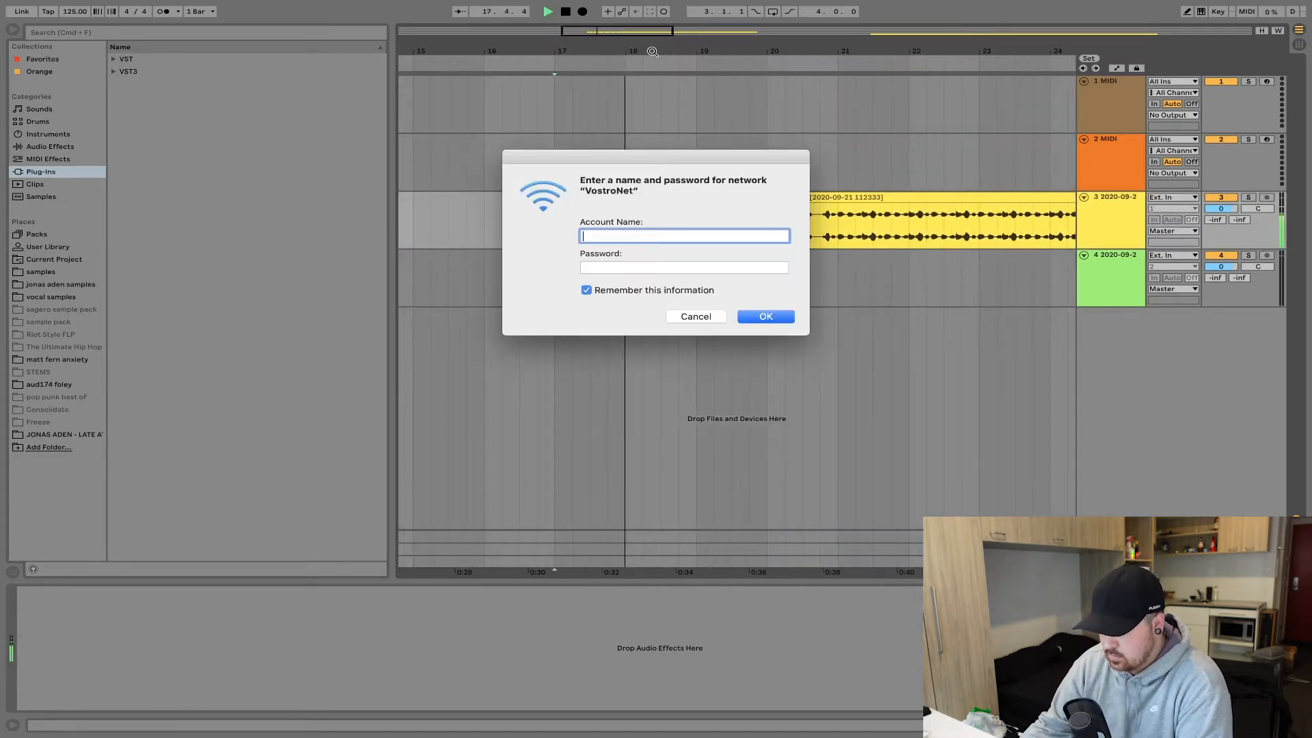
click(696, 316)
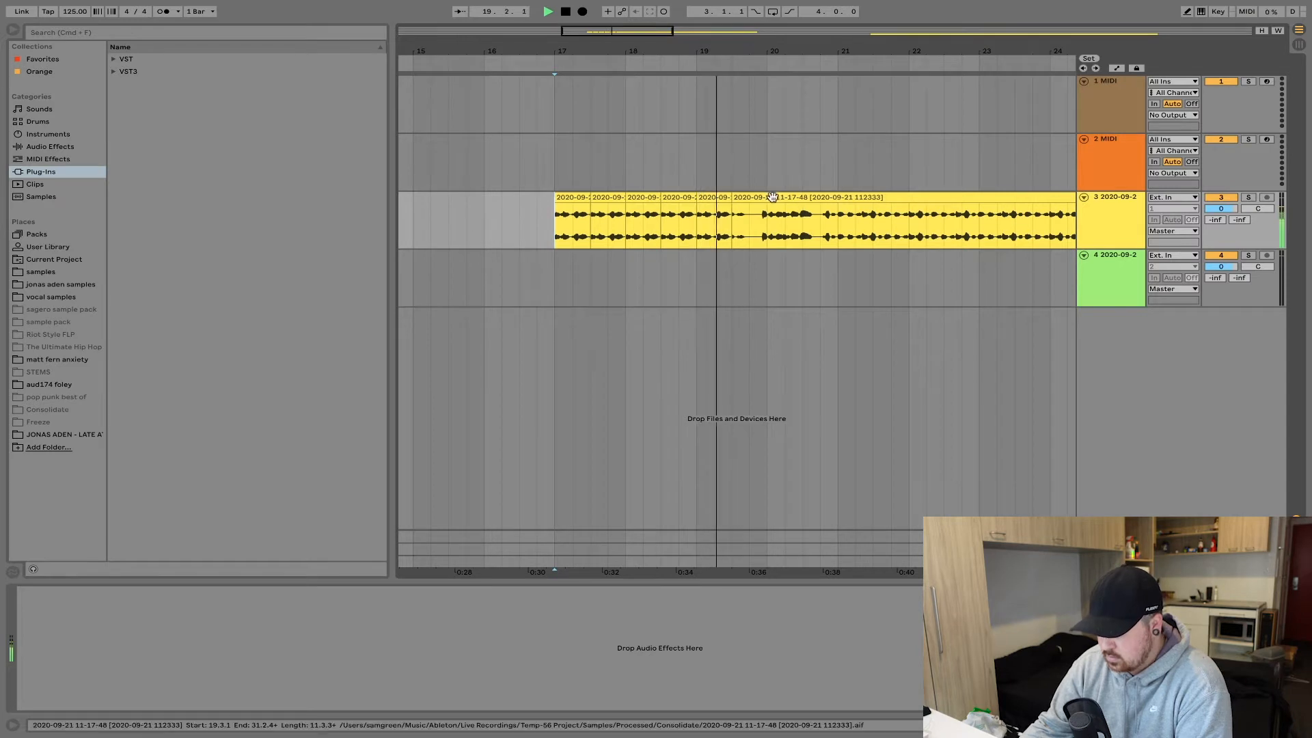
click(708, 200)
key(space)
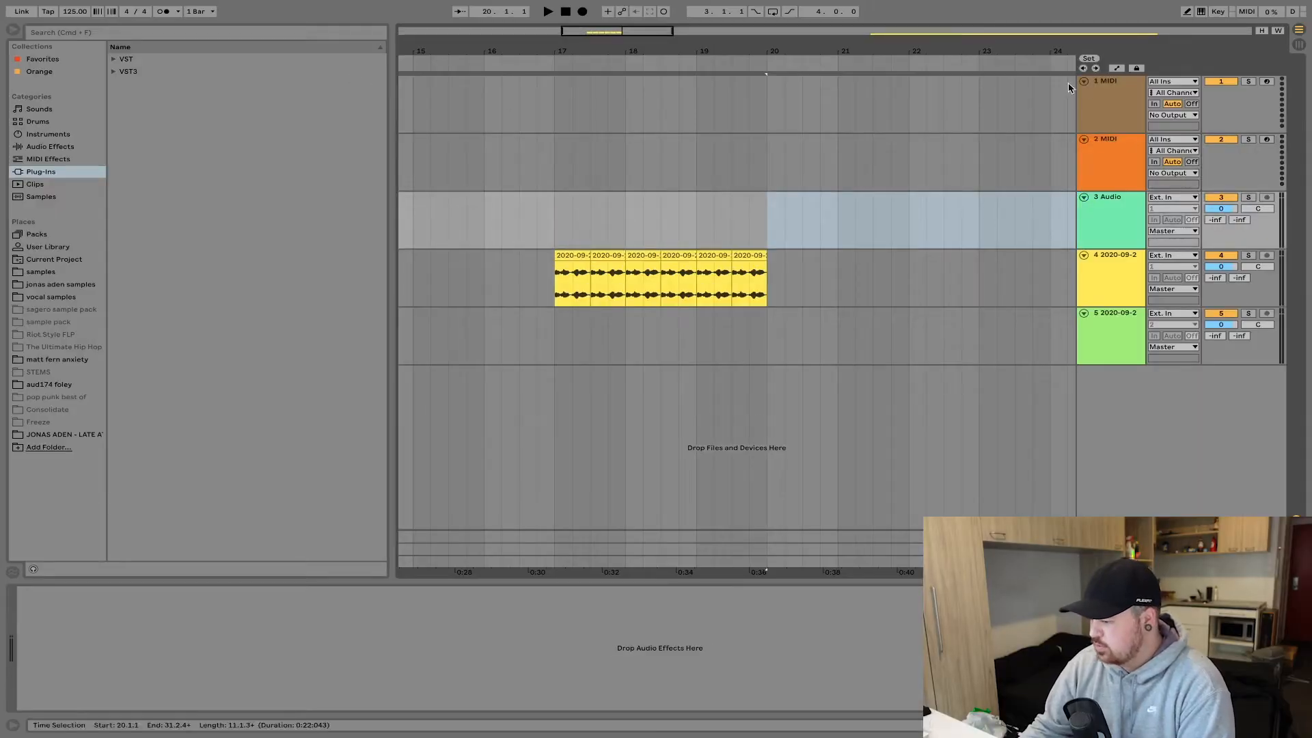
Step: Delete the two empty MIDI tracks above the audio tracks
click(1094, 82)
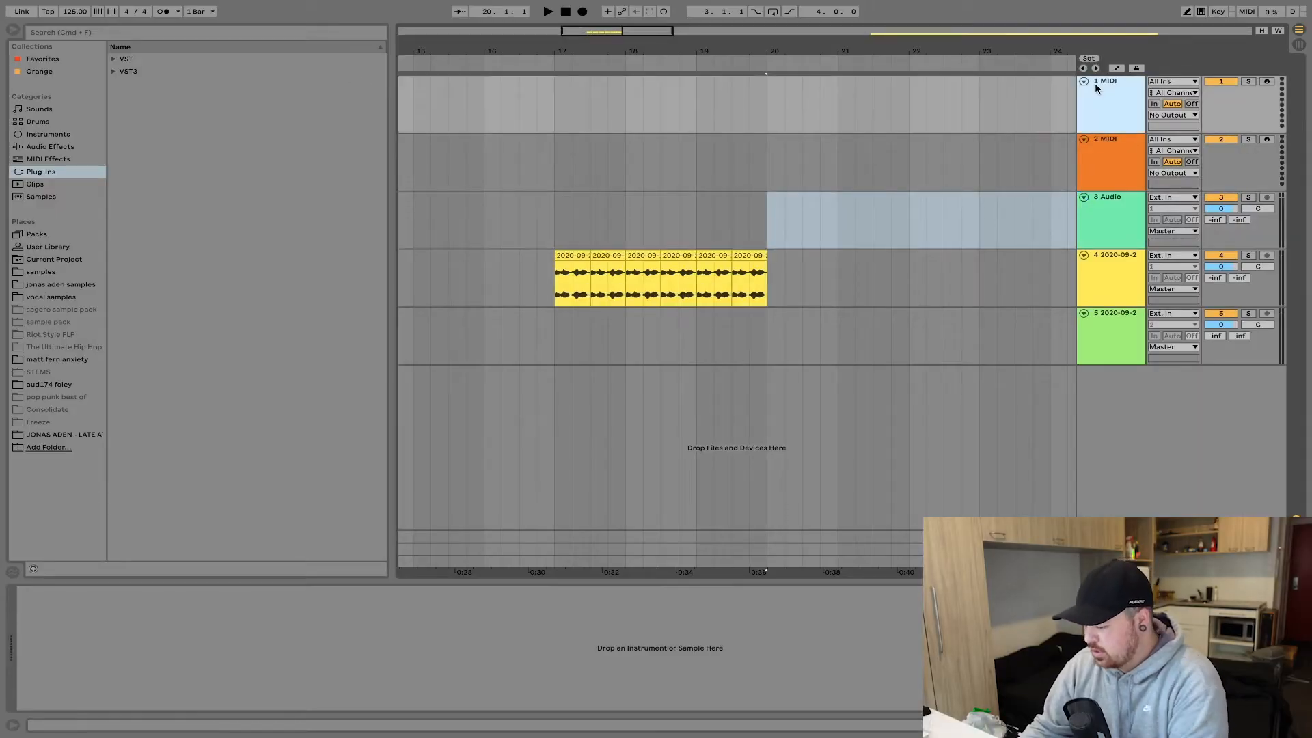
key(BackSpace)
key(BackSpace)
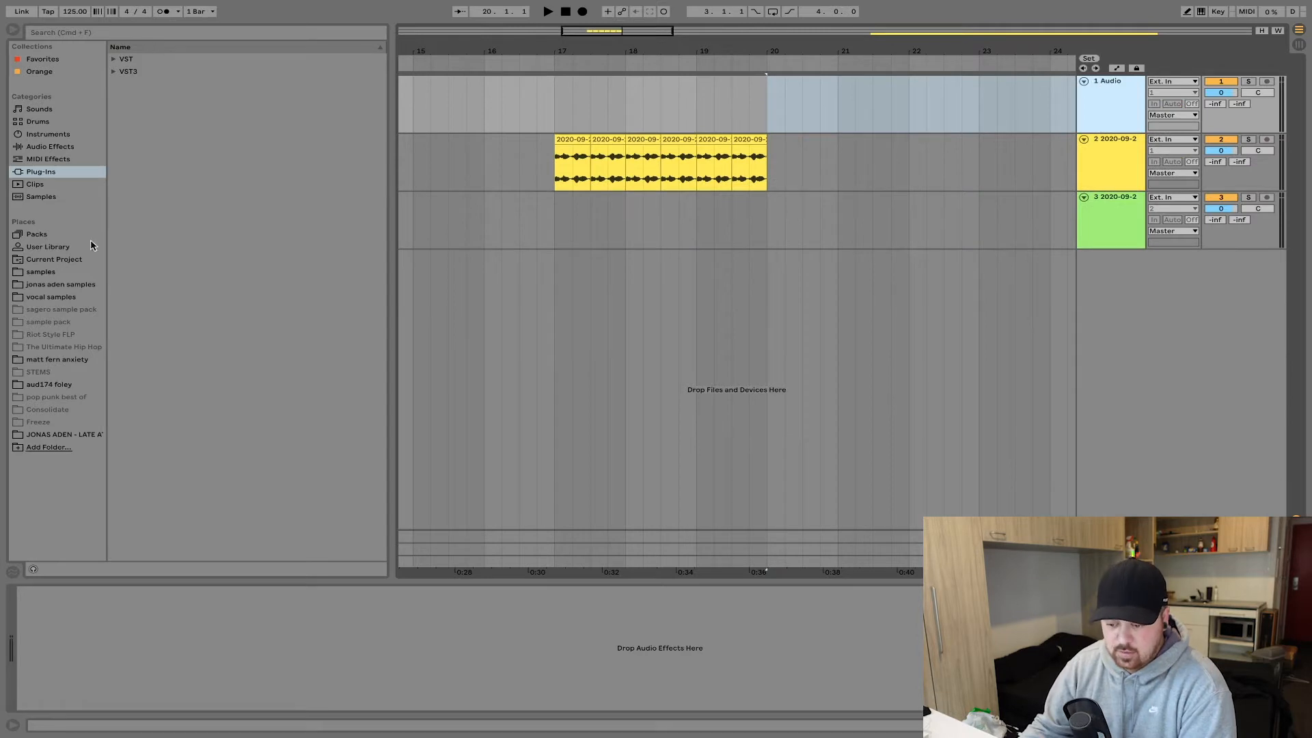
Step: Browse the samples folder to the one-shot claps in Cymatics - House Starter Pack
click(37, 147)
click(41, 271)
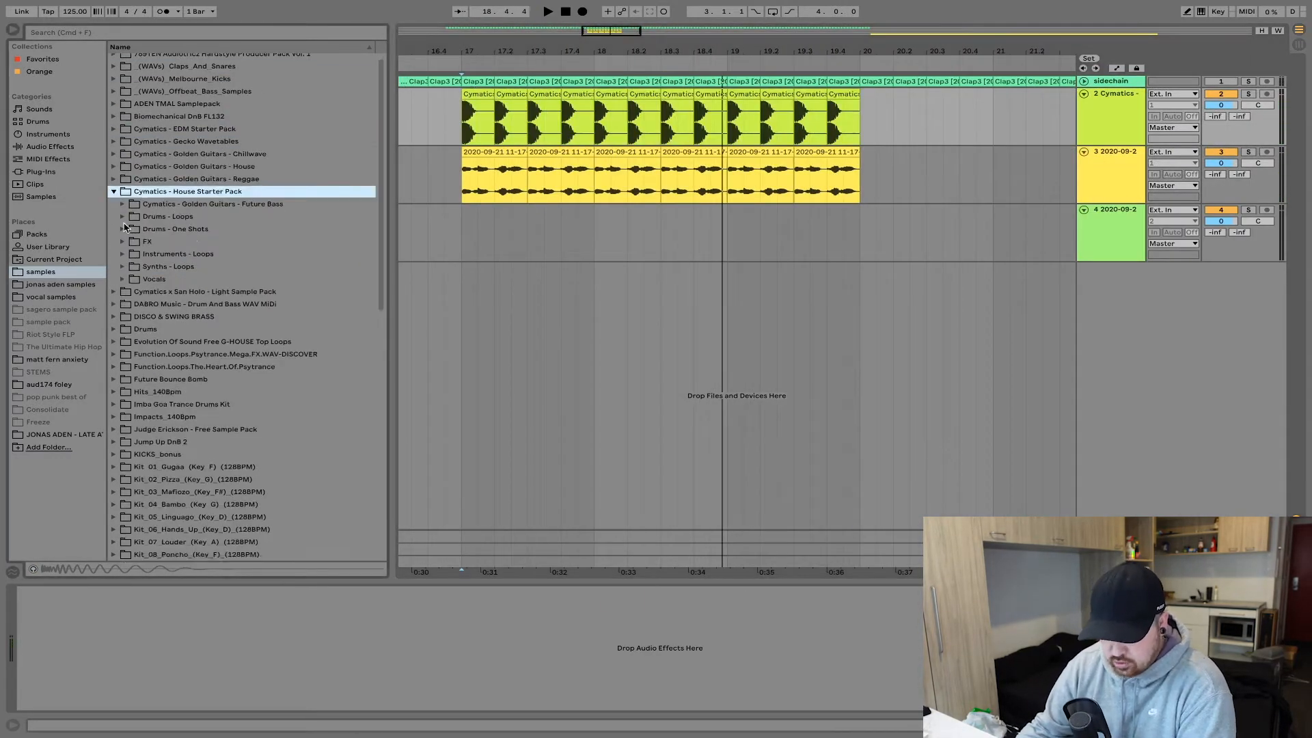
click(228, 280)
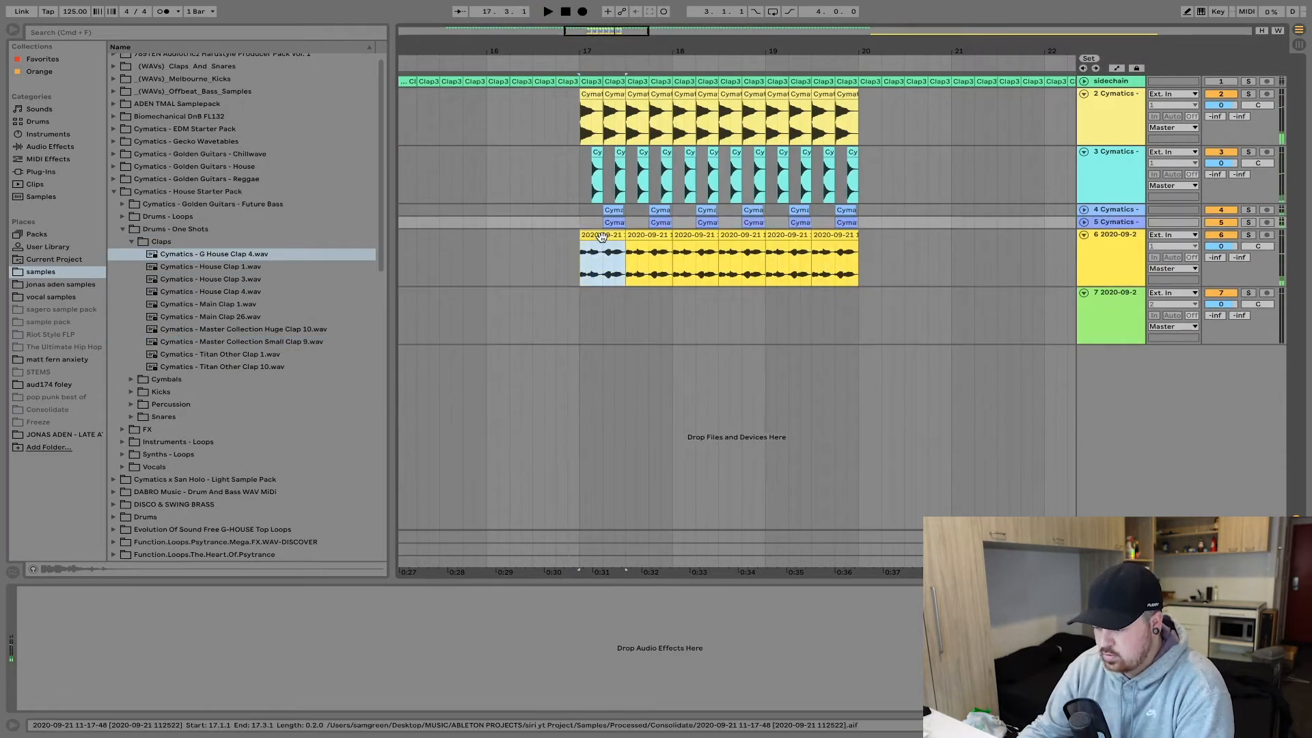
Step: Solo the Serum track, audition its first note, and lower that note to G2
key(space)
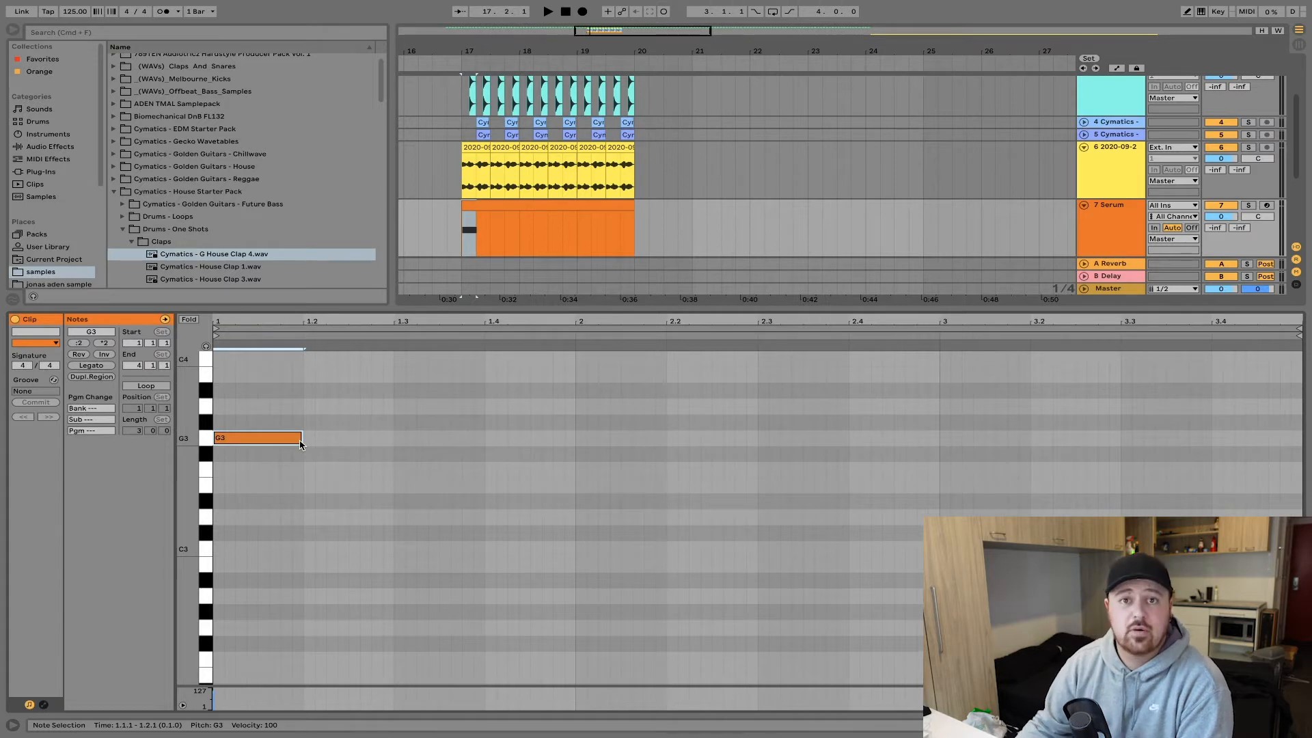
click(1248, 205)
key(space)
key(space)
key(space)
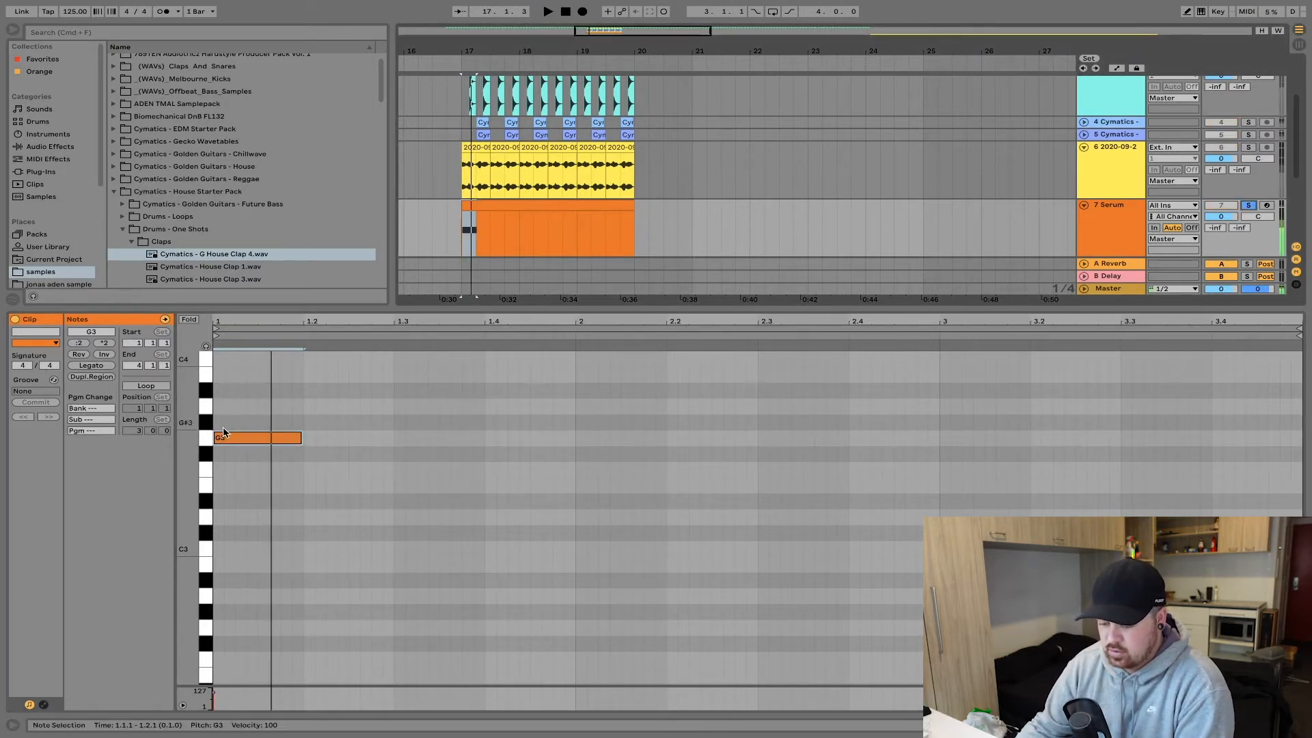
click(267, 439)
key(space)
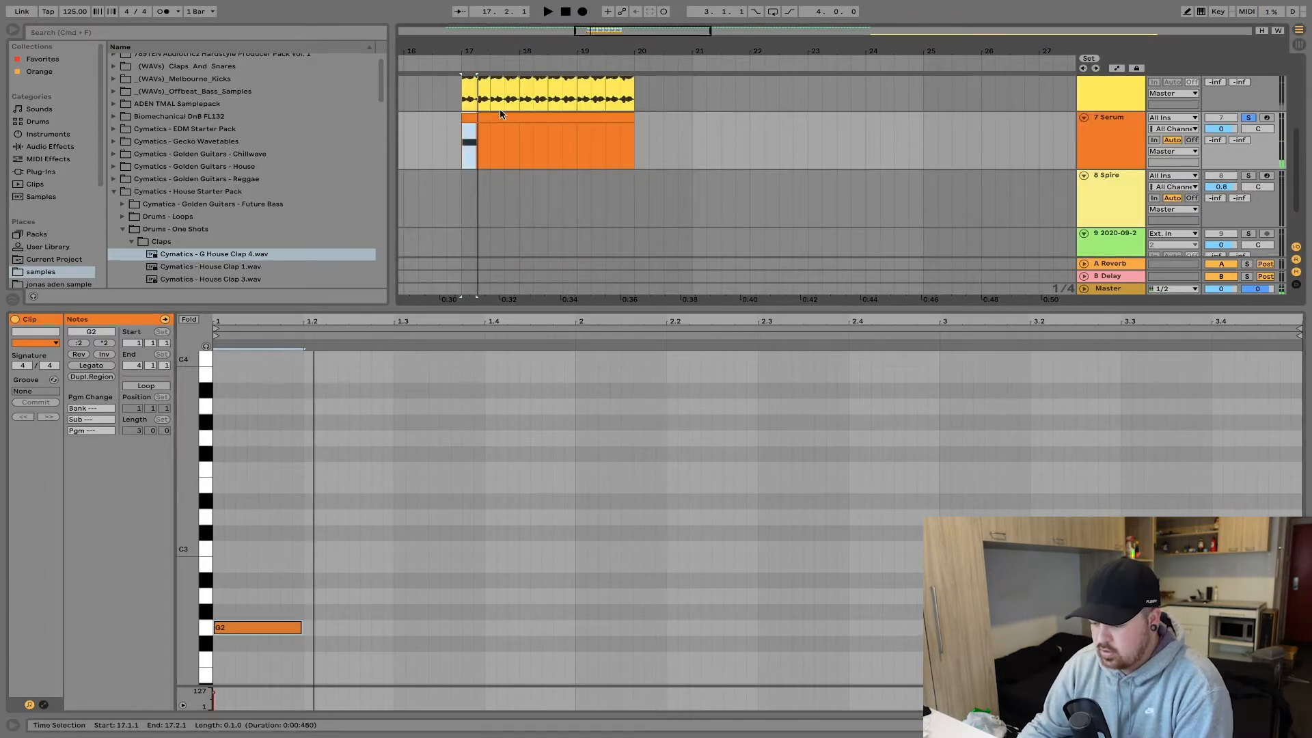
Step: Move the MIDI clip from the Serum track to the Spire track, solo Spire, and play it
drag(502, 116, 498, 177)
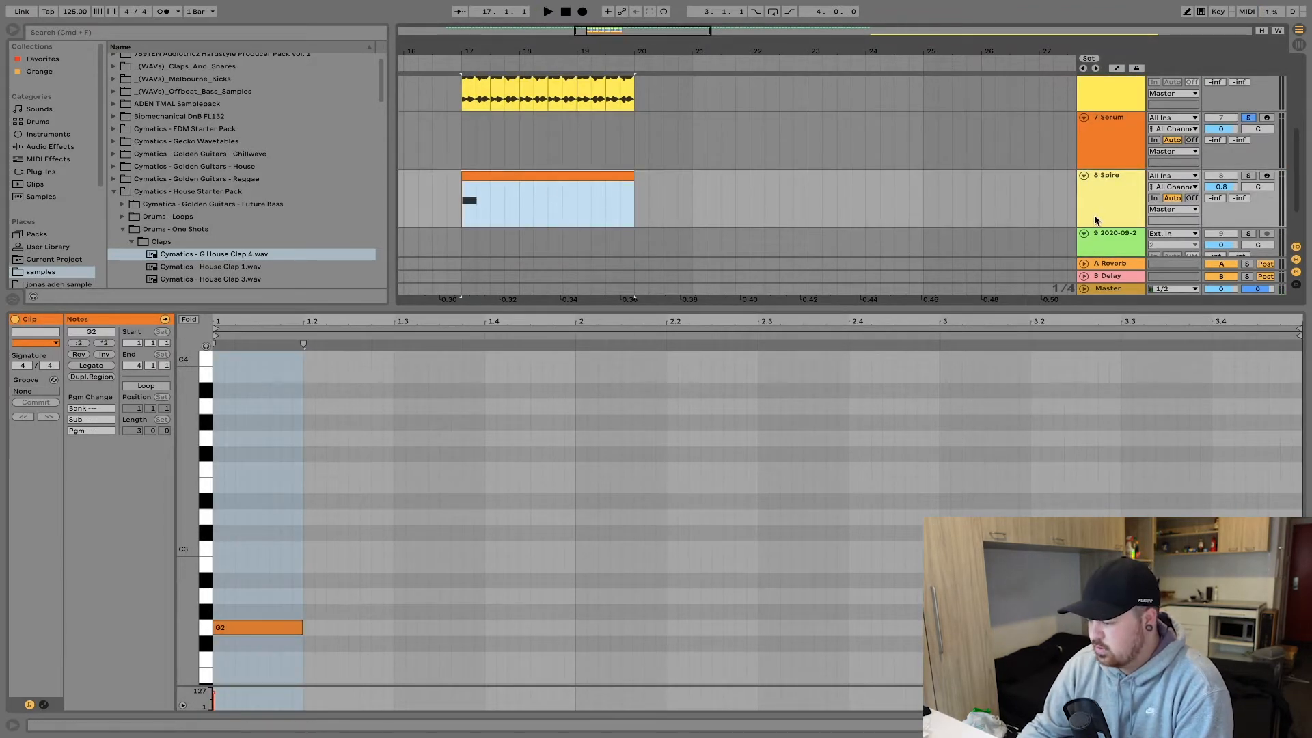
click(1248, 176)
key(space)
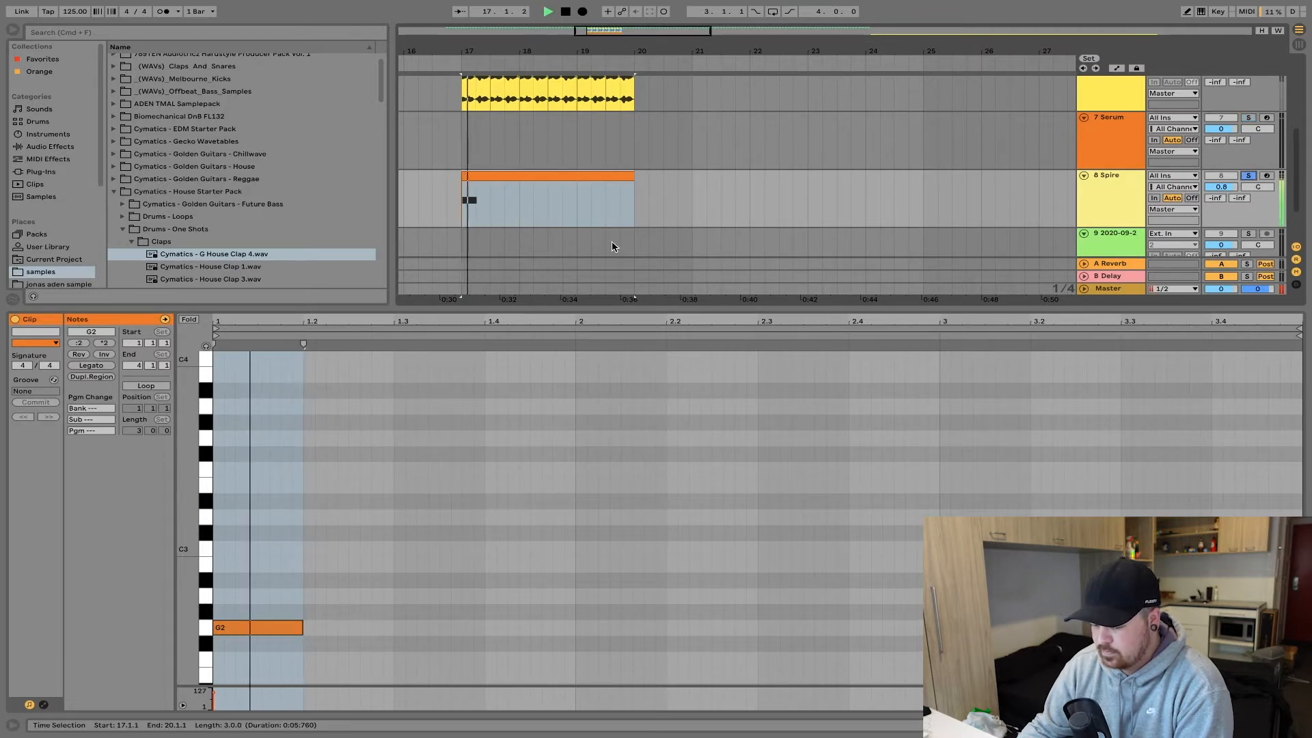
Step: Set the sidechain input of the Spire track's Compressor to the sidechain track and audition the bass
click(292, 624)
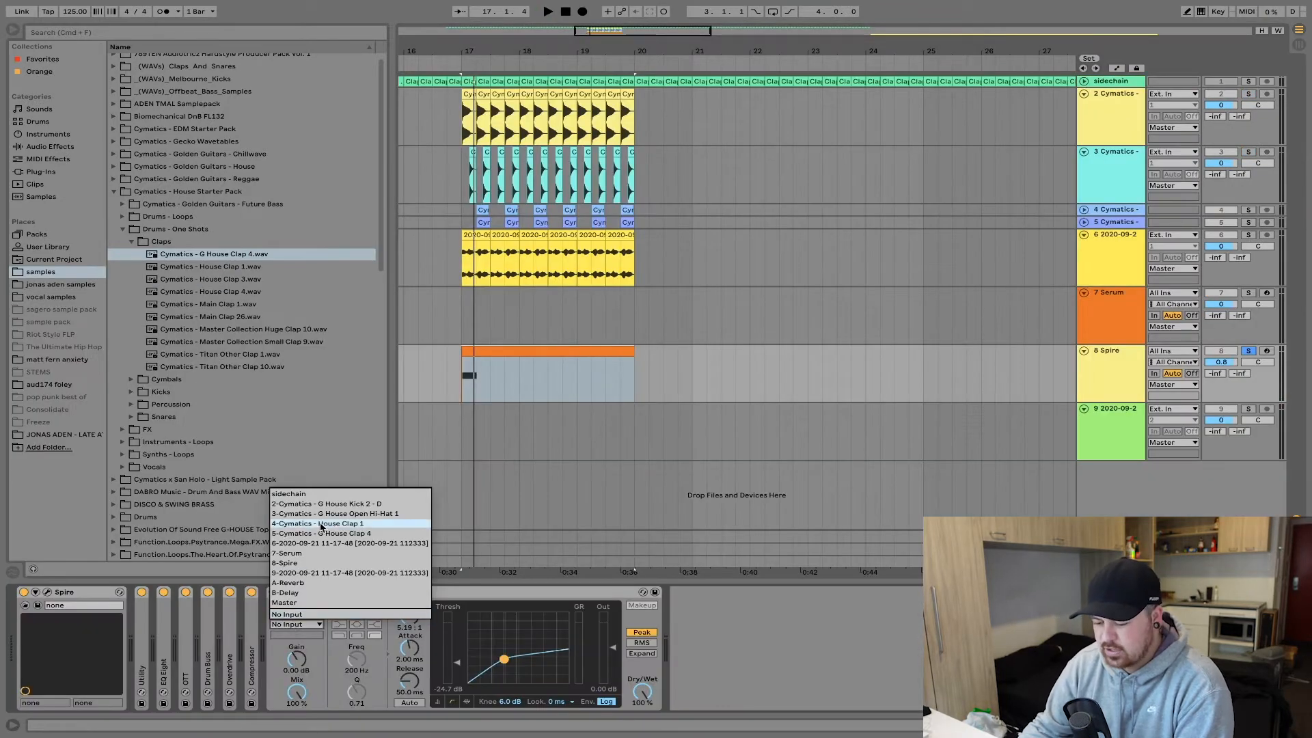
click(323, 493)
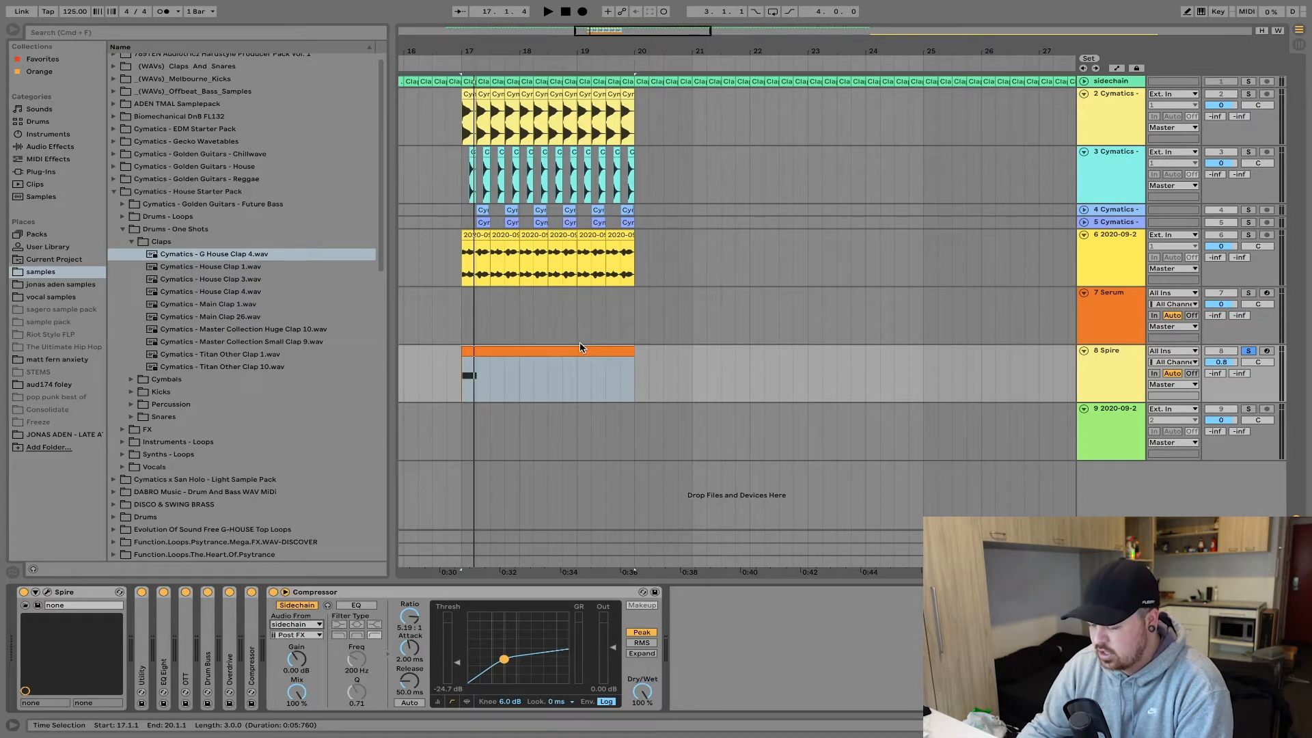
key(space)
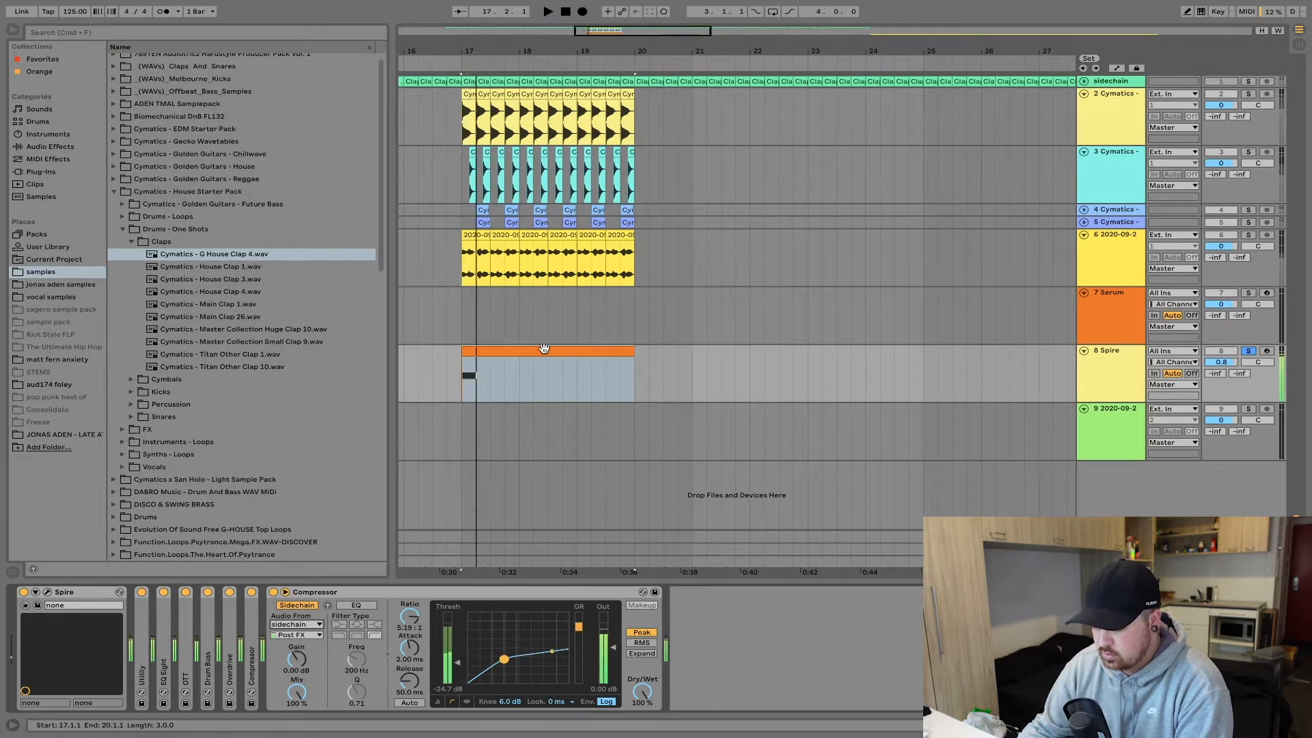
key(space)
Step: In the Spire clip, fill the rest of bar 1 with half-beat G2 notes, duplicate them into bar 2, and unsolo the track
double_click(530, 354)
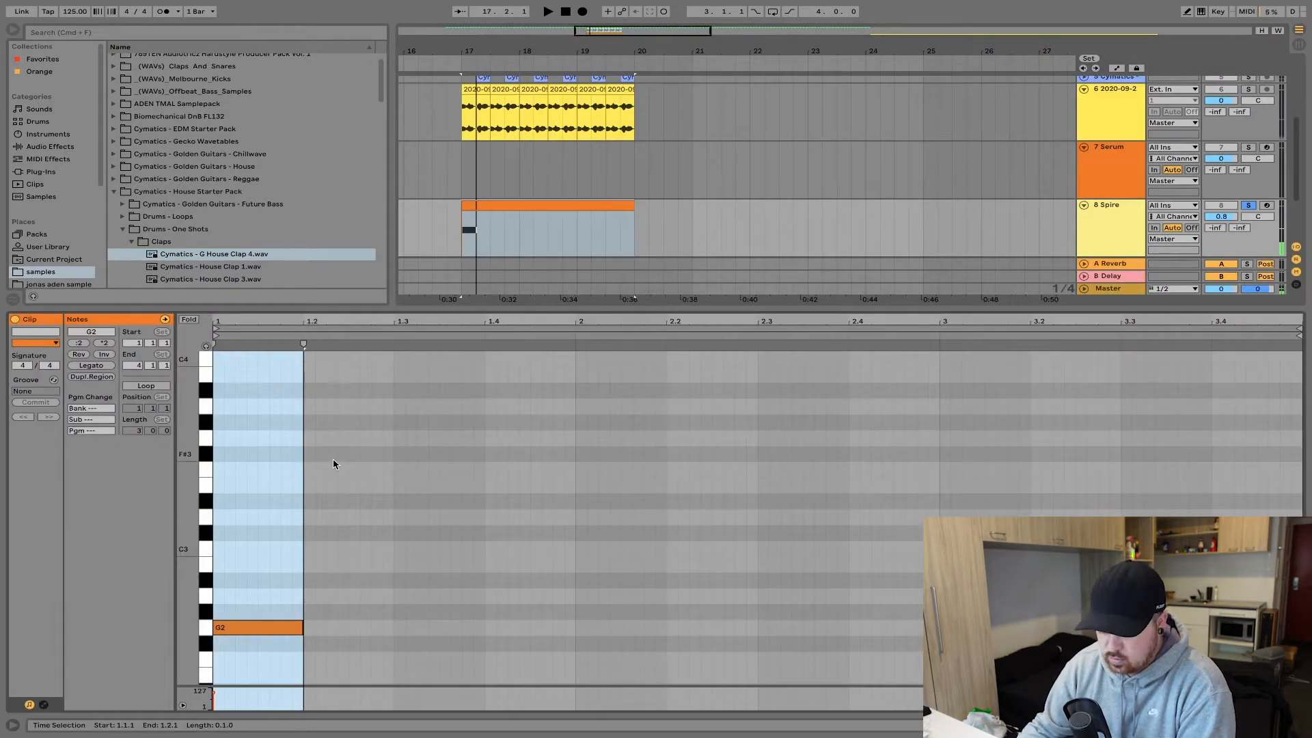
scroll(454, 504, down, 4)
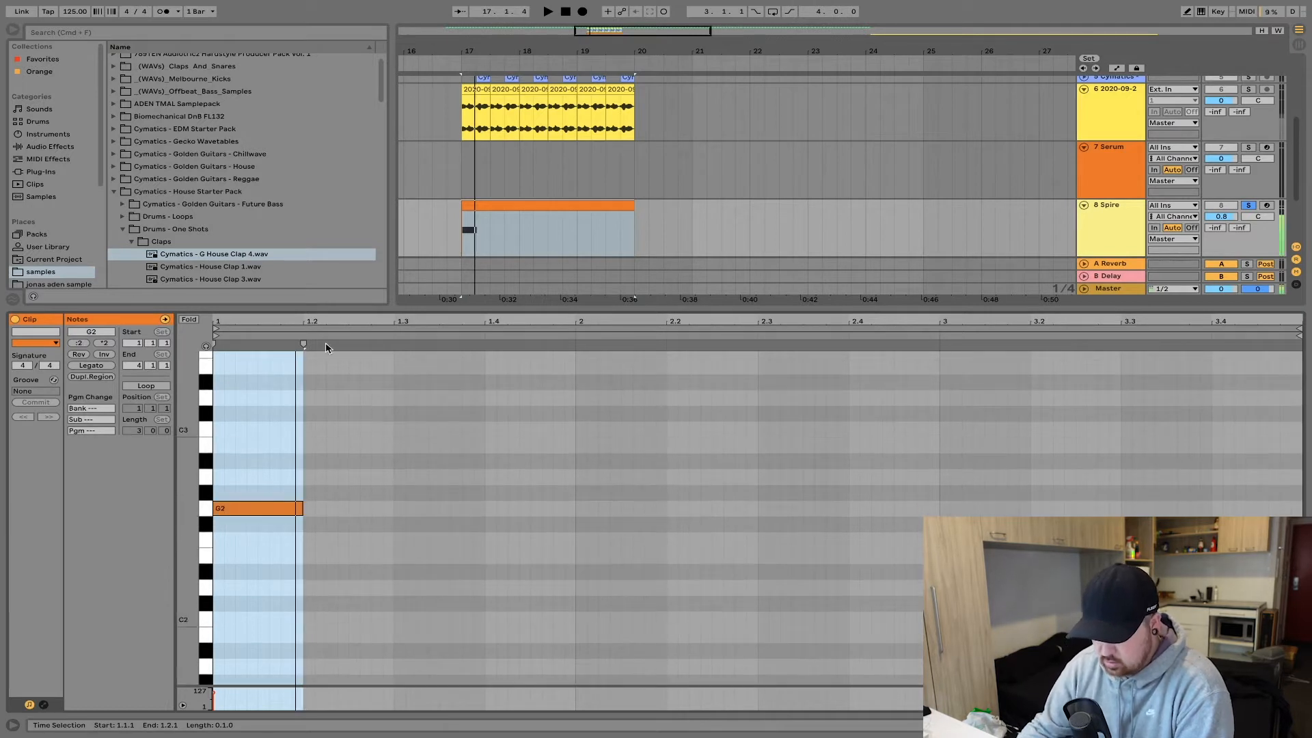
double_click(345, 509)
key(super+d)
key(space)
click(1248, 205)
key(super+d)
key(super+d)
key(super+a)
key(super+d)
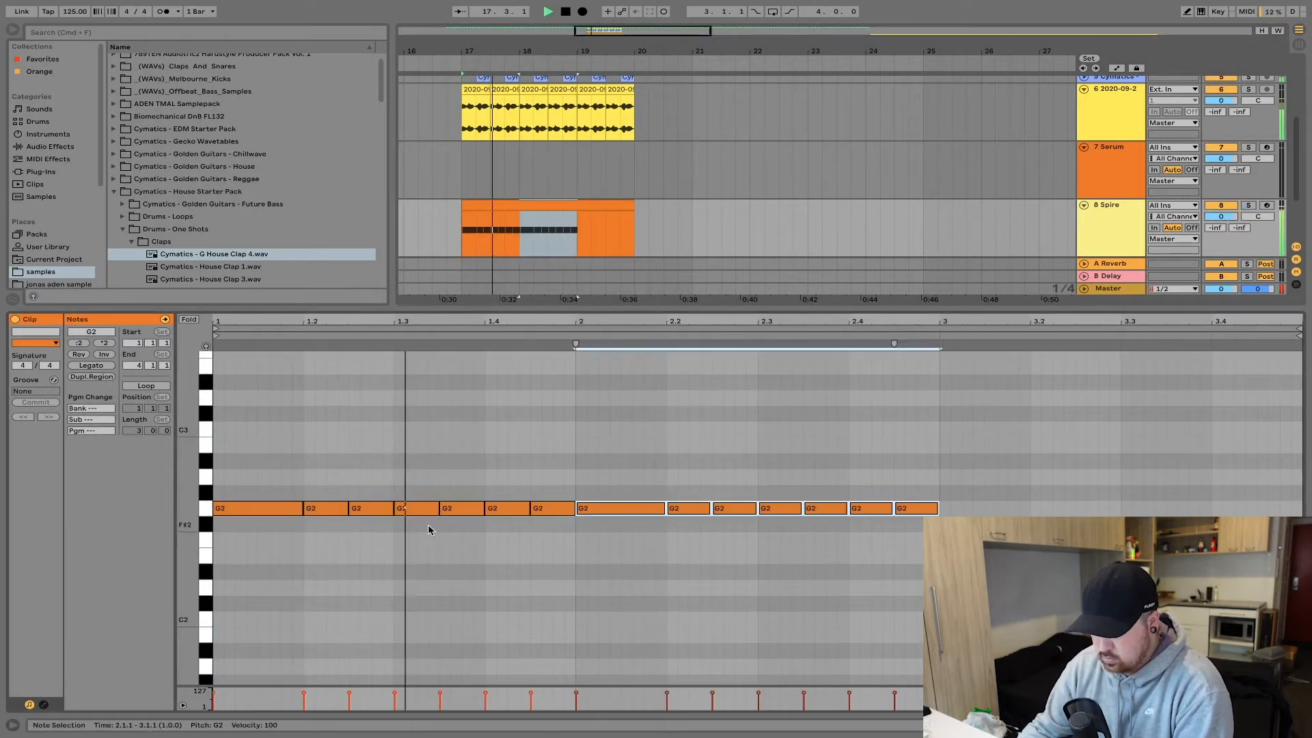
Step: Raise the note at 1.4 to G#2 and the one at 2.4 to A2, and start bar 2's notes half a beat later
click(507, 509)
key(Up)
double_click(633, 508)
drag(871, 508, 871, 478)
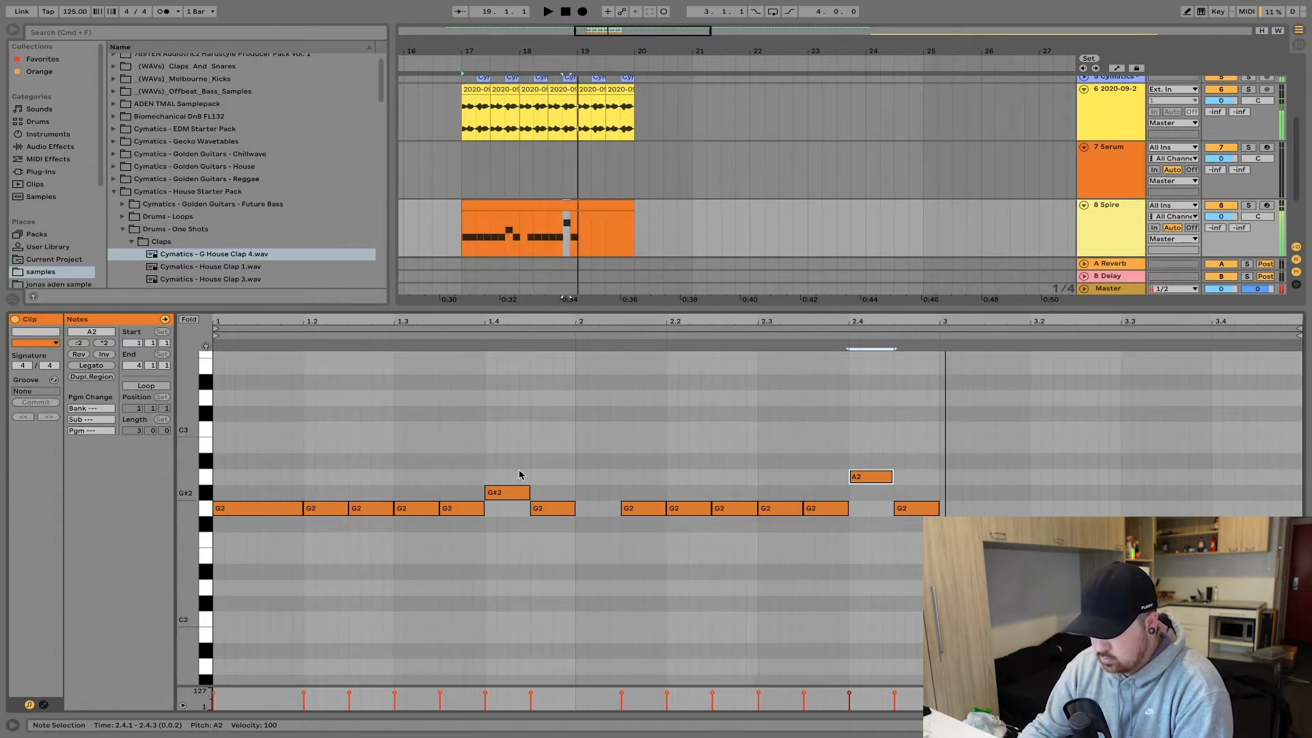
Step: Play the Spire pattern, select all of its two-bar notes, and duplicate them into bar 3
key(space)
drag(244, 424, 914, 586)
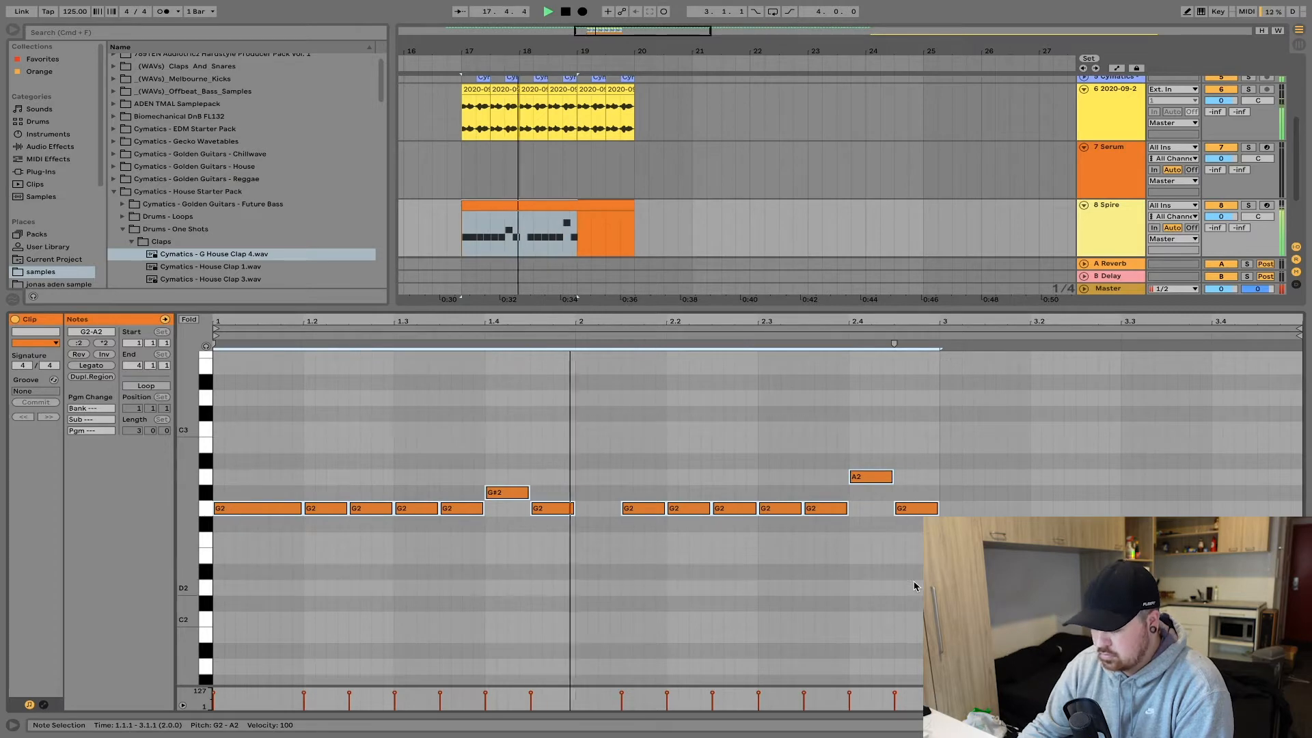
key(super+d)
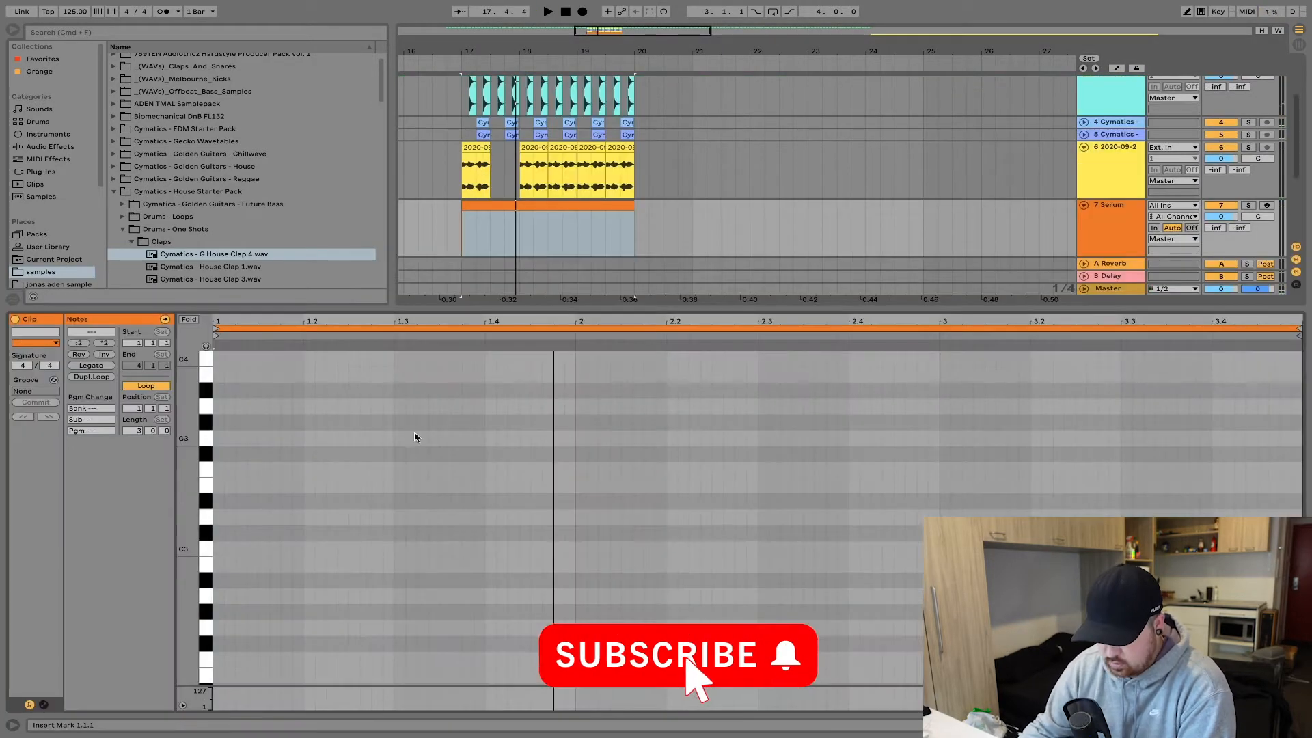
Step: Add a G3 note at beat 1.3 in the empty Serum clip
double_click(413, 437)
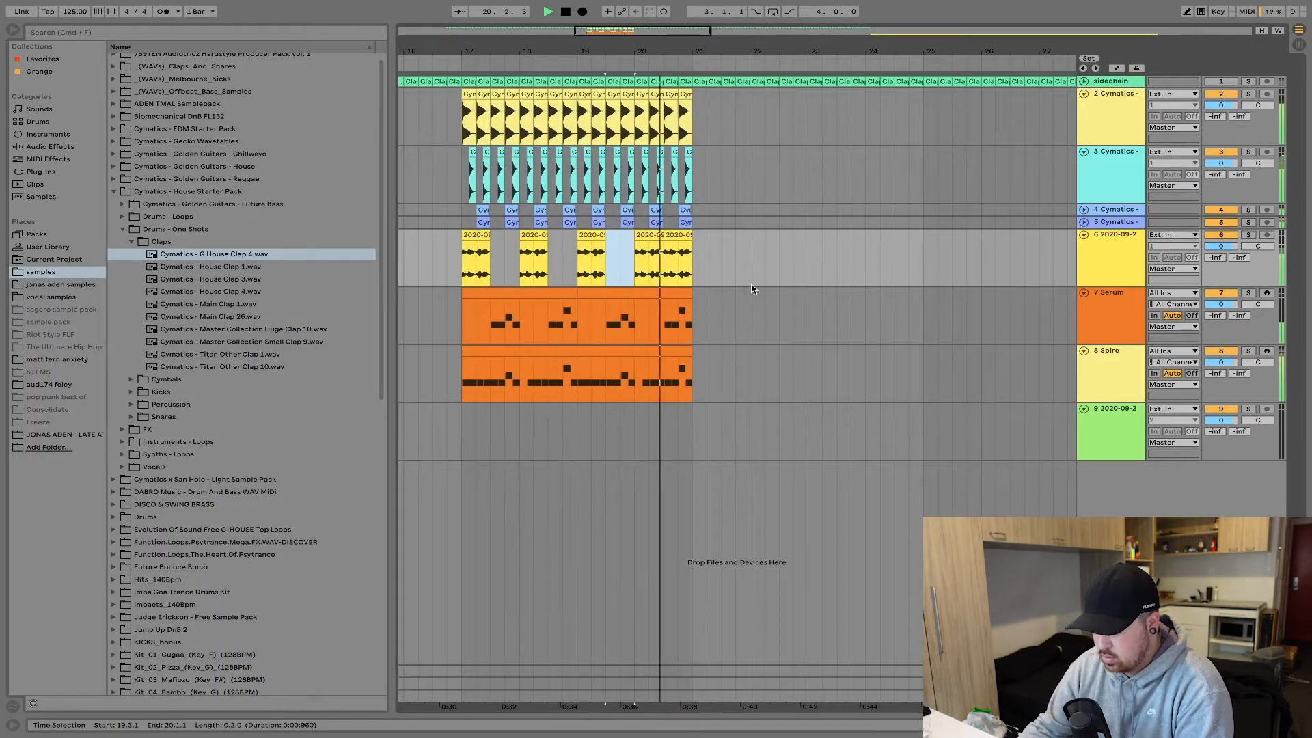
Step: Remove the kick, Serum and Spire parts from 20.3 to 21 and play the arrangement from bar 17
key(space)
drag(665, 123, 691, 123)
key(Delete)
click(463, 181)
key(space)
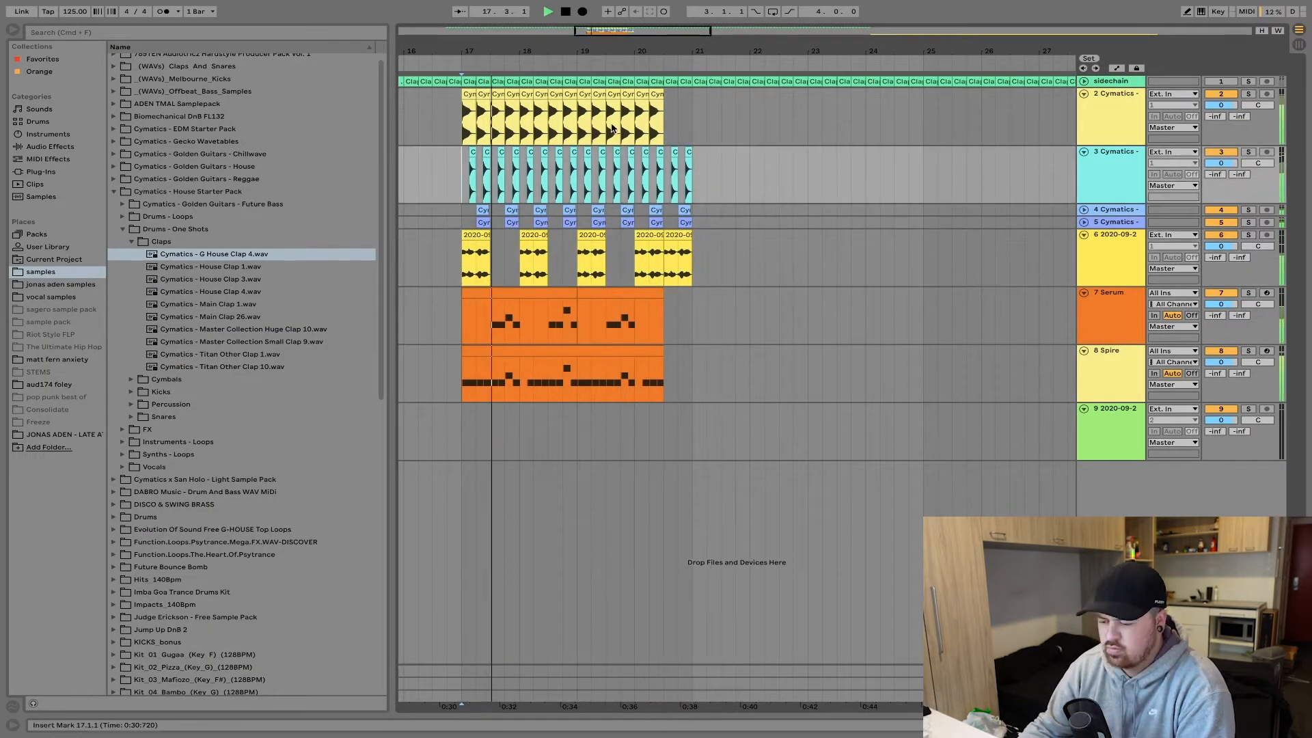
Step: Duplicate the four-bar section from bar 17 to 21 across the drum, vocal, Serum and Spire tracks
key(space)
drag(462, 119, 693, 377)
key(ctrl+d)
key(space)
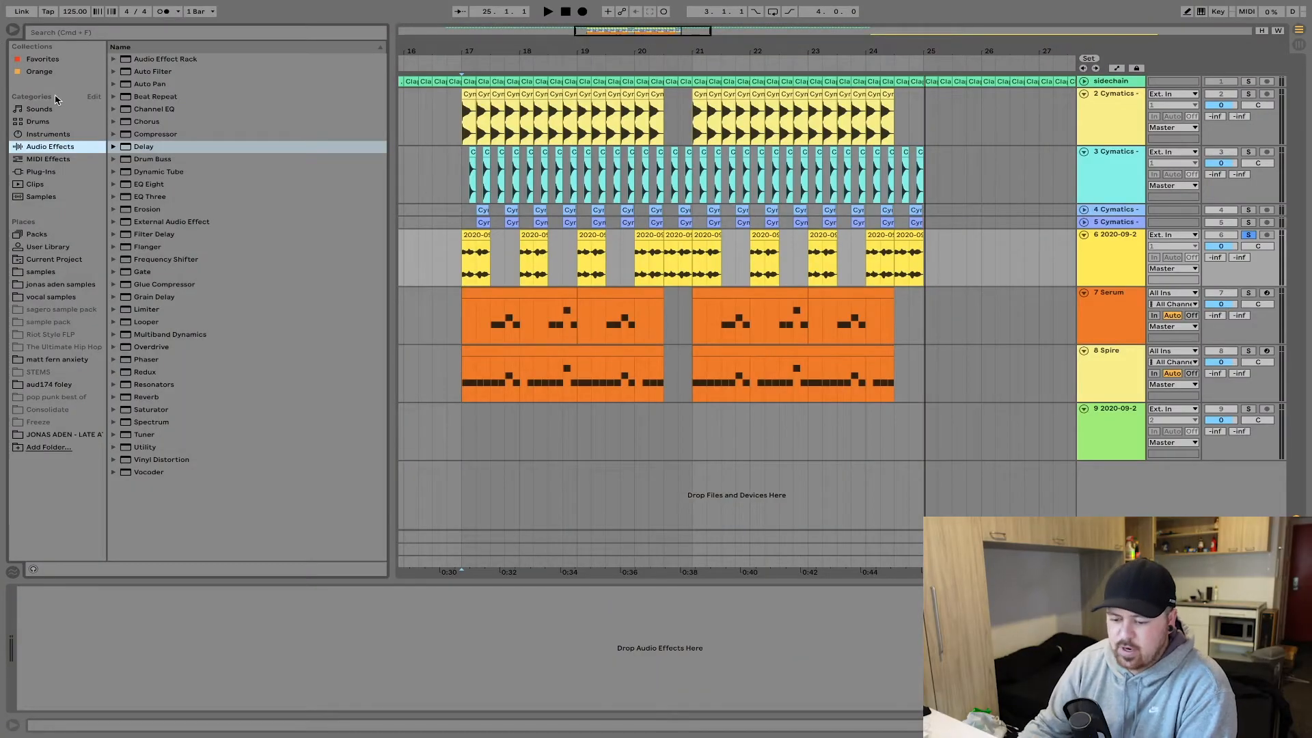
Step: Load the Nectar 3 VST plug-in on vocal track 6 and open its Vocal Assistant
click(29, 173)
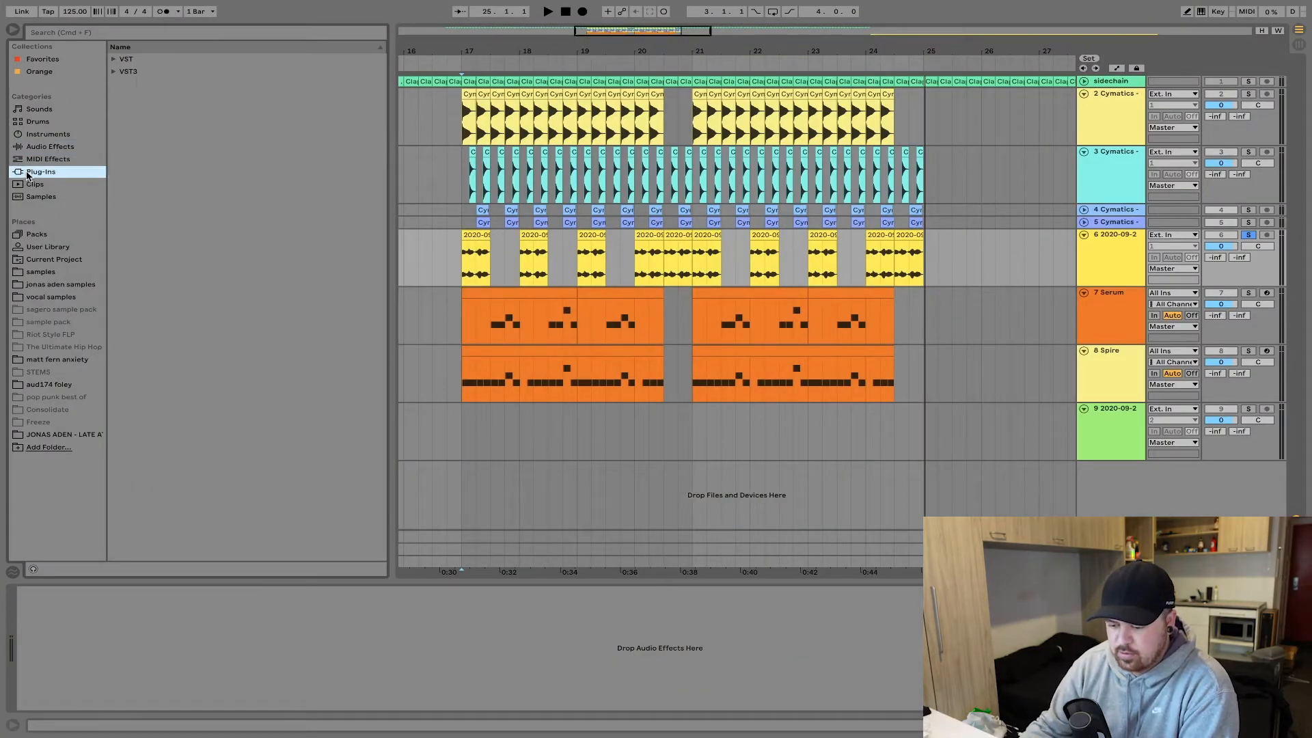
click(113, 59)
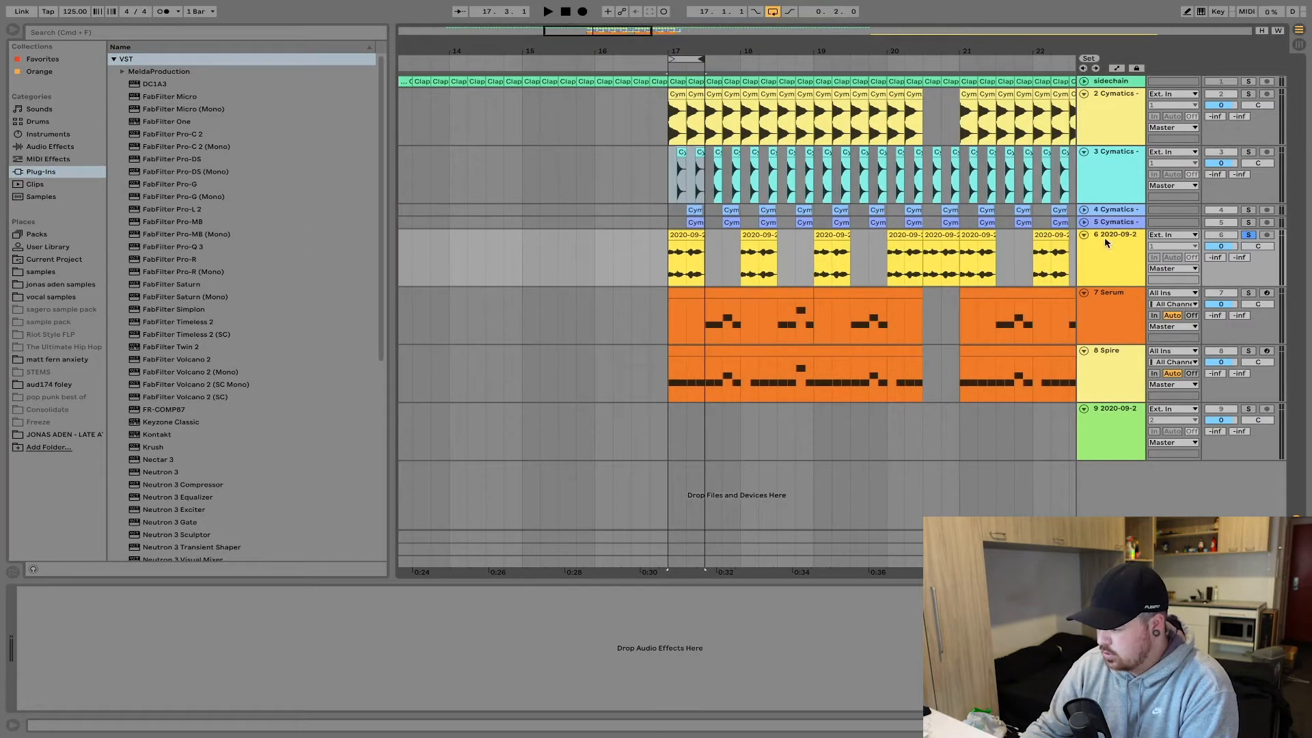
click(164, 462)
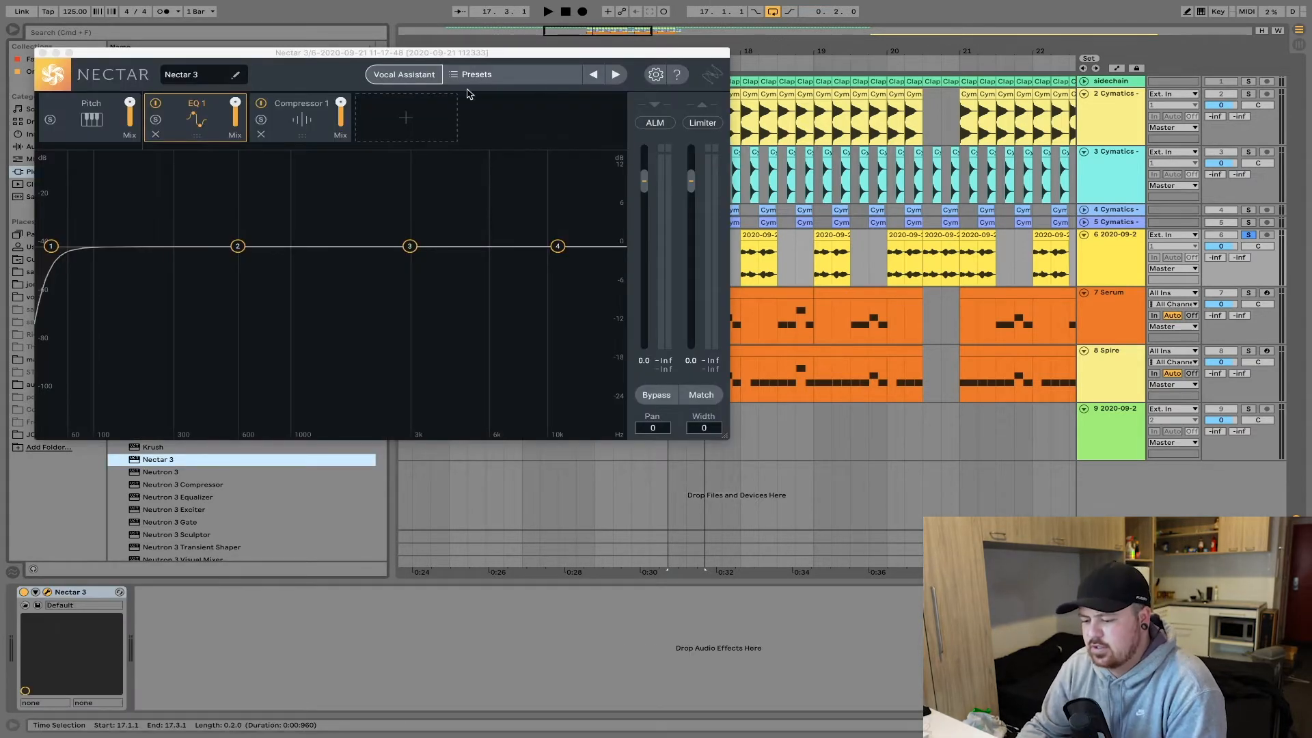
click(409, 75)
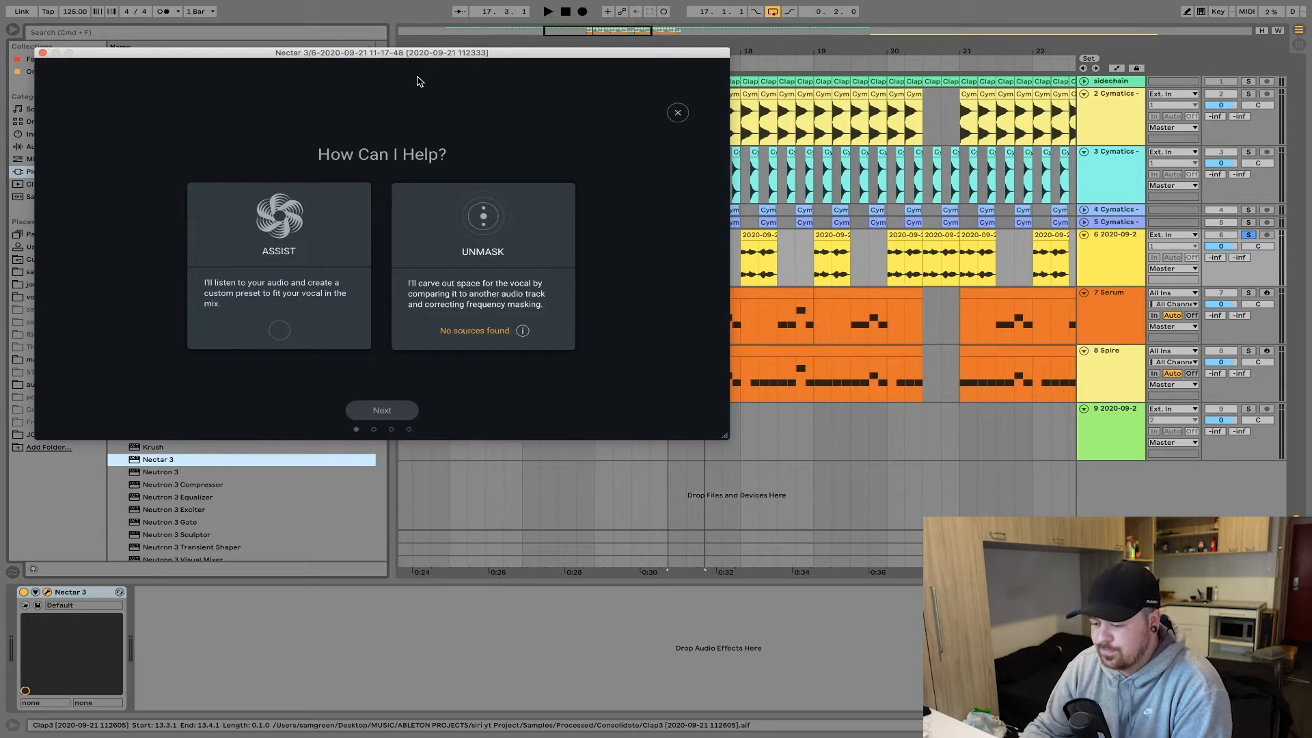
Step: Run Nectar 3's Vocal Assistant in Assist mode on the playing vocal, accept its settings and close the plug-in window
click(399, 413)
click(383, 409)
key(space)
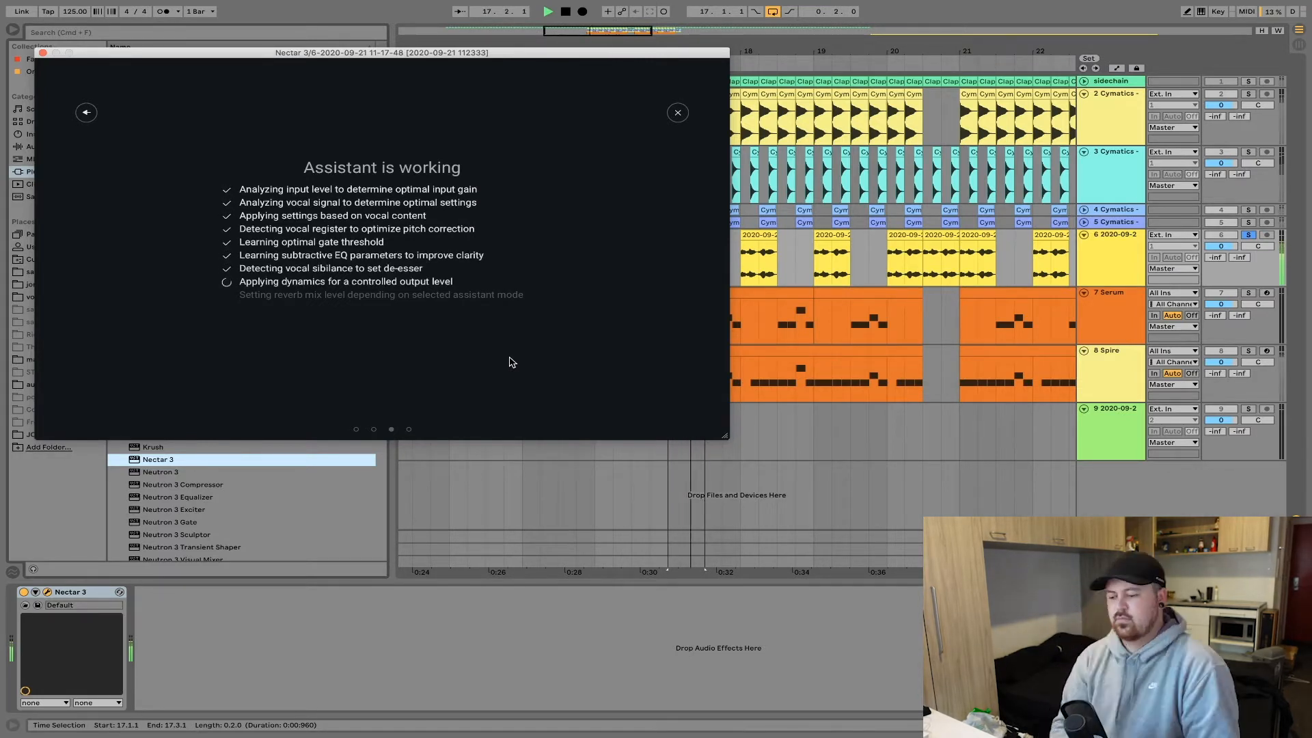
click(392, 412)
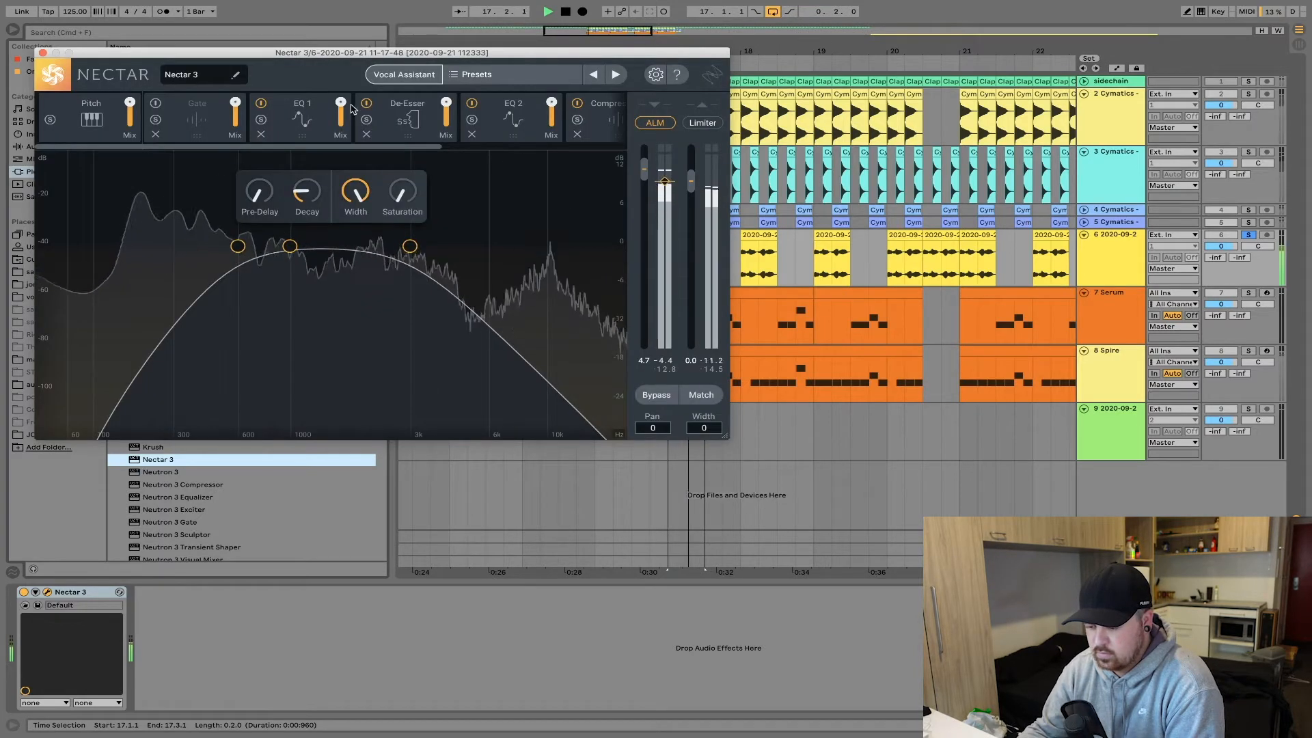
key(space)
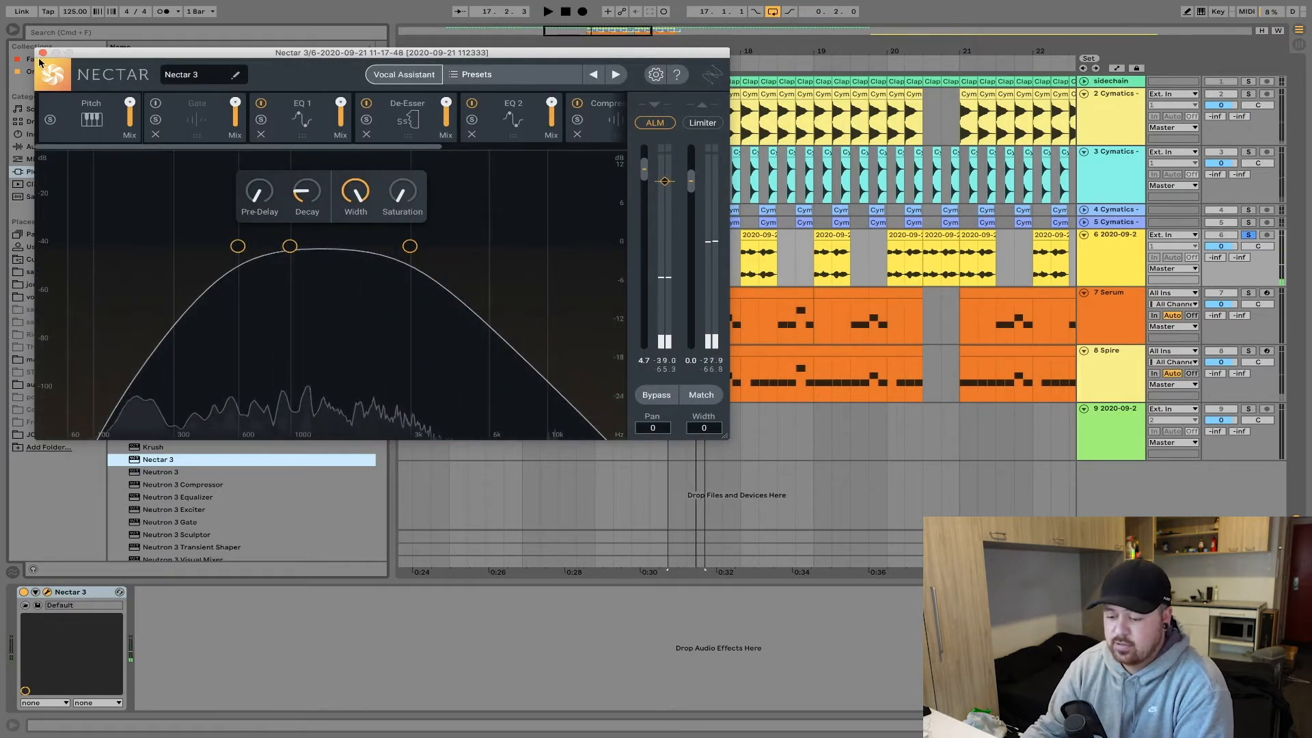
click(43, 54)
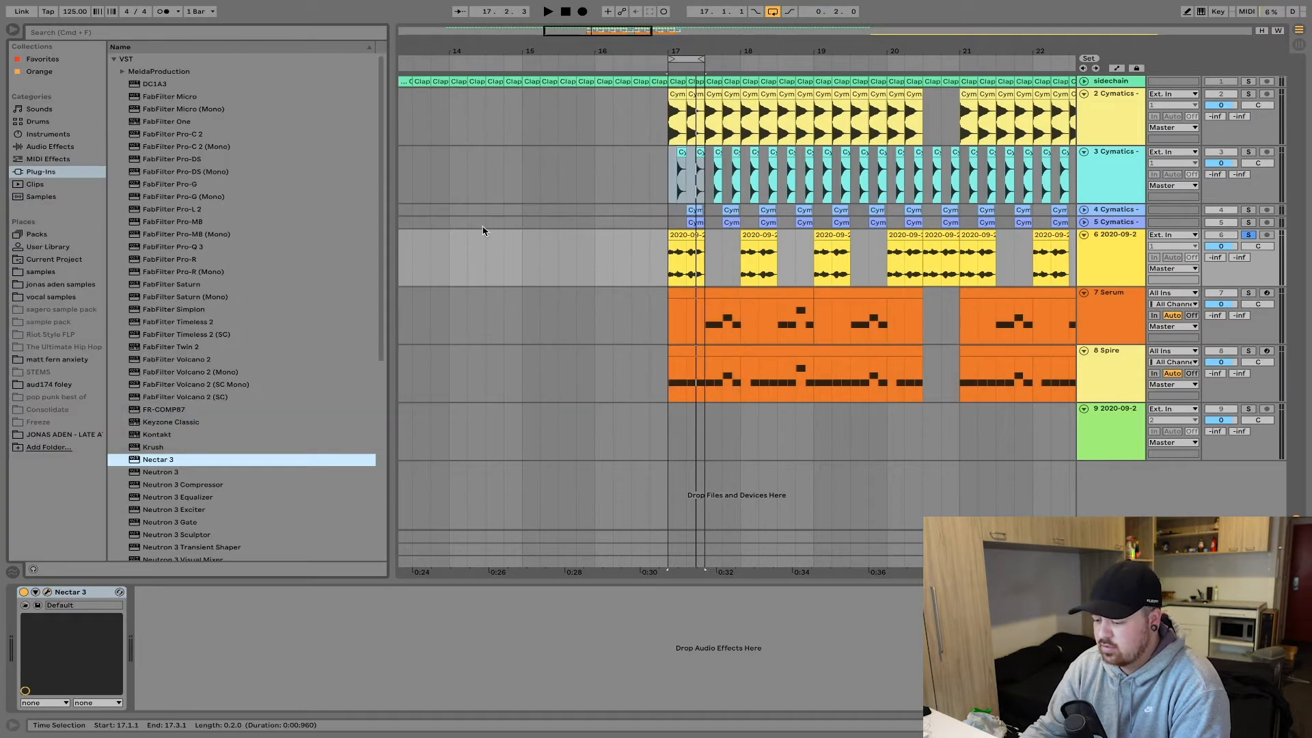
Step: Cut short gaps from 17.1.2 to 17.1.3 and just before 17.2.3 in the first vocal chop, and play back the result
key(space)
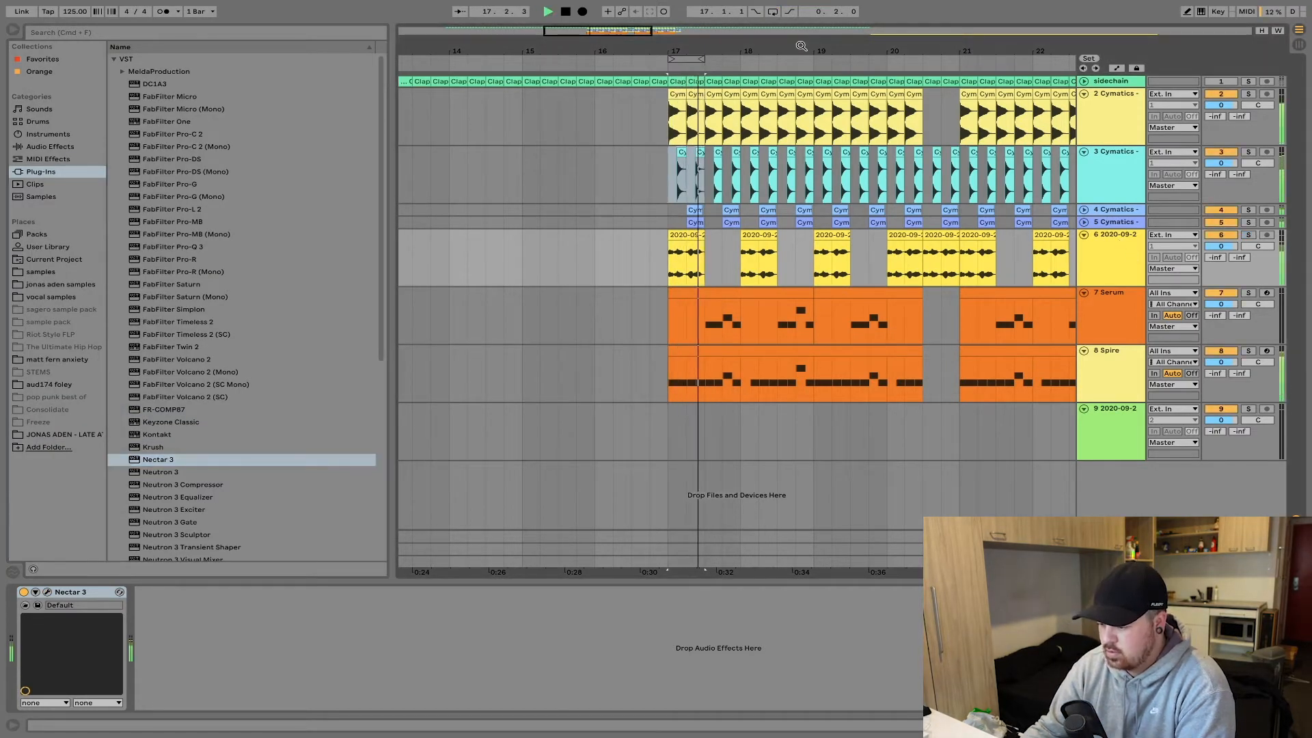
drag(801, 46, 598, 21)
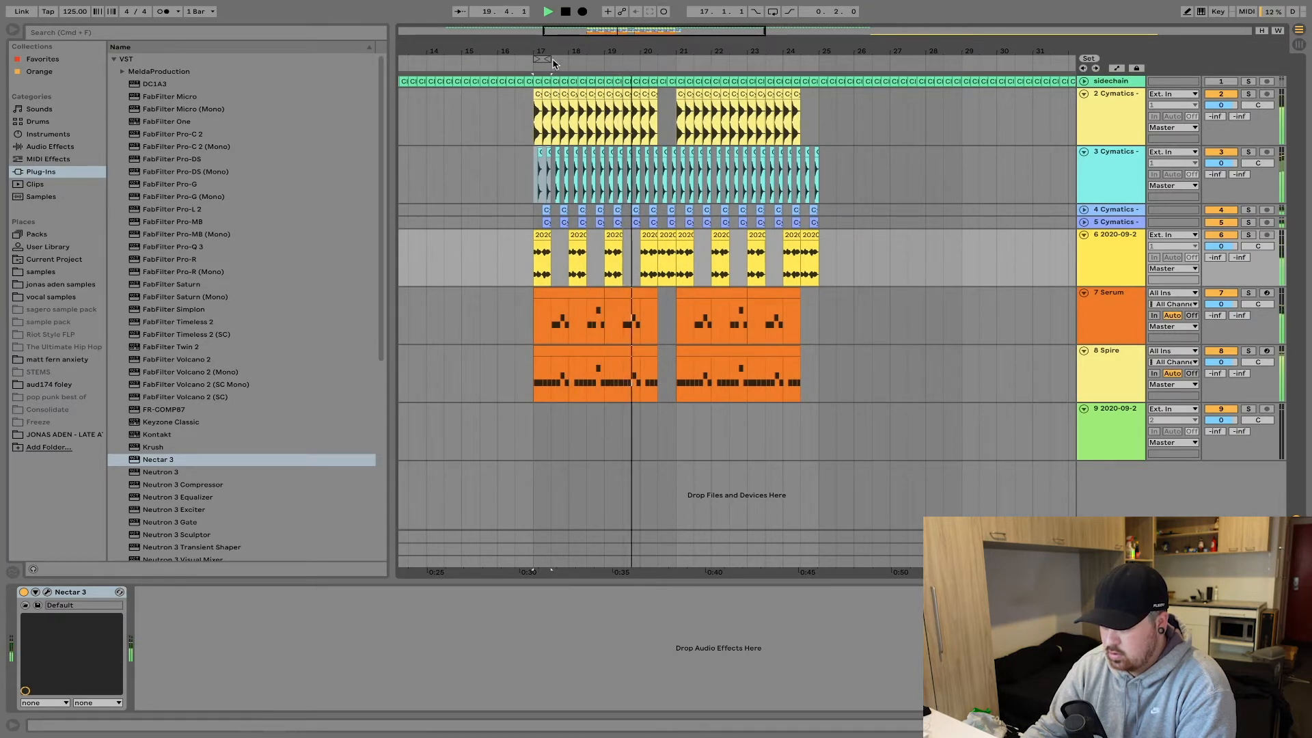
key(space)
drag(539, 46, 576, 76)
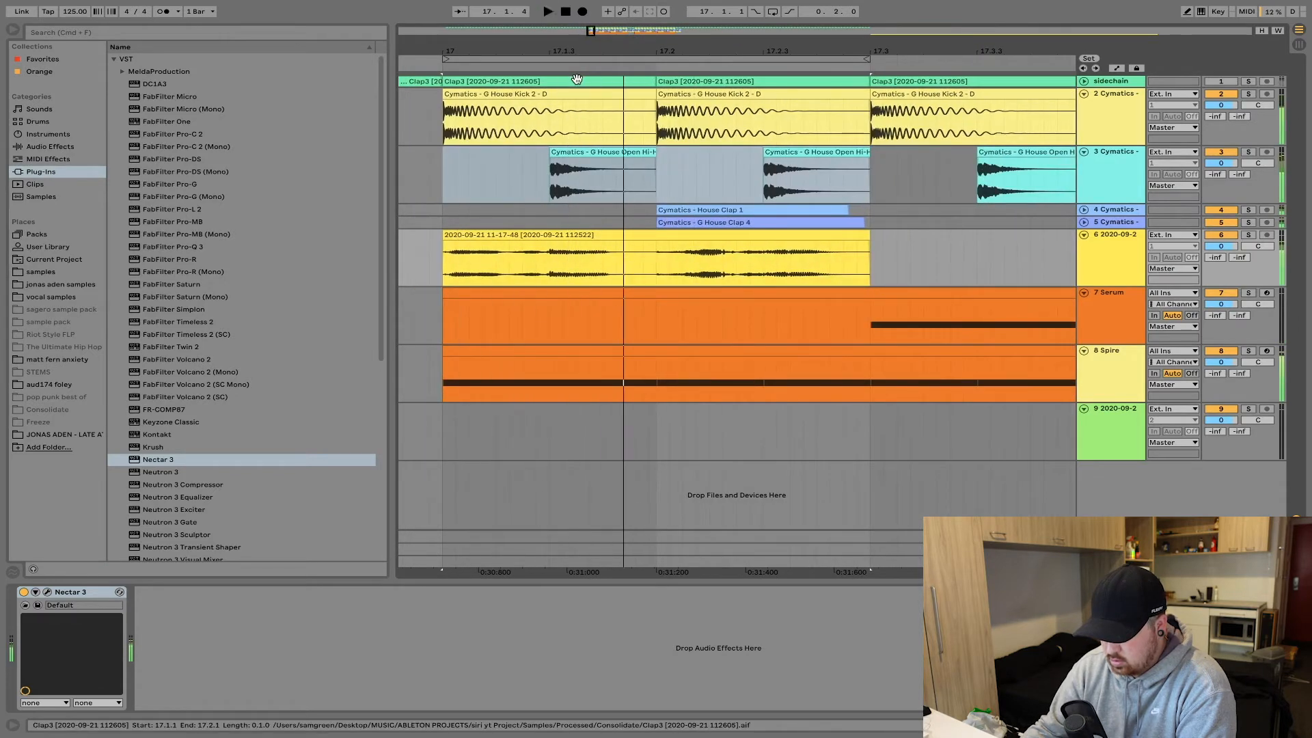
click(559, 136)
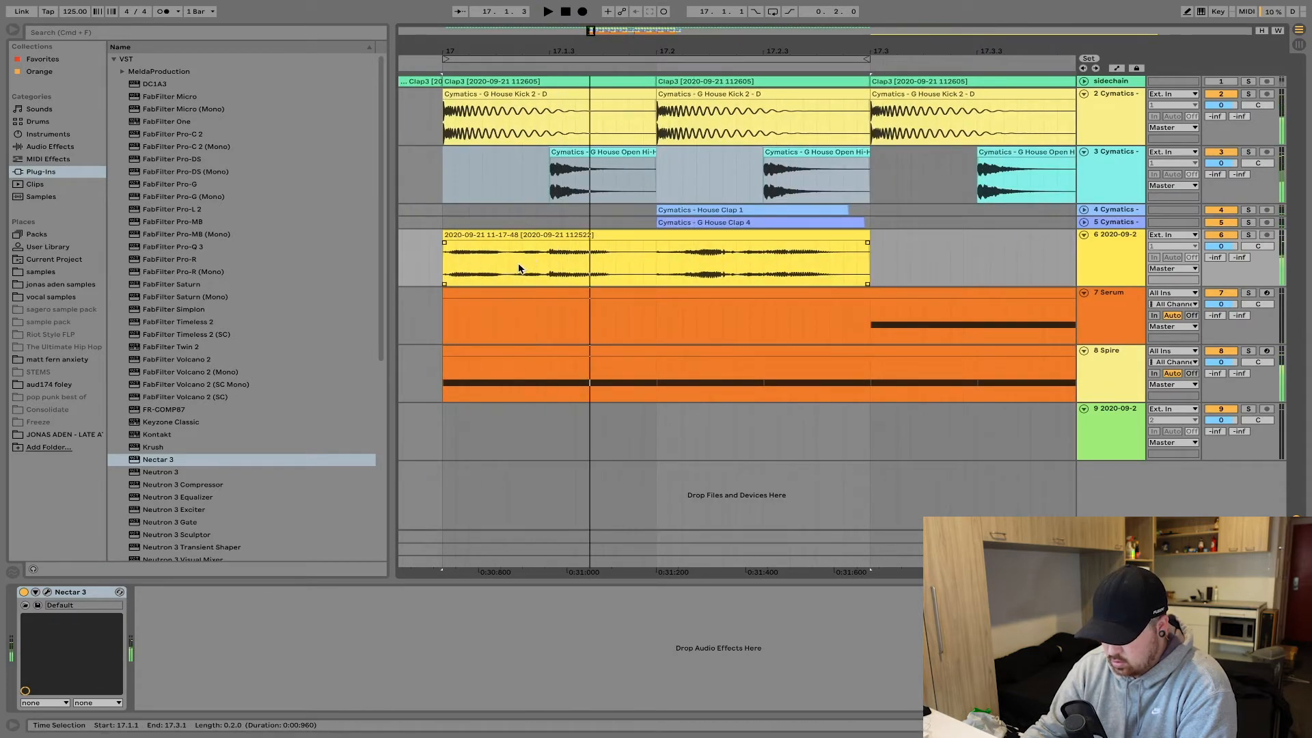
drag(510, 266, 548, 263)
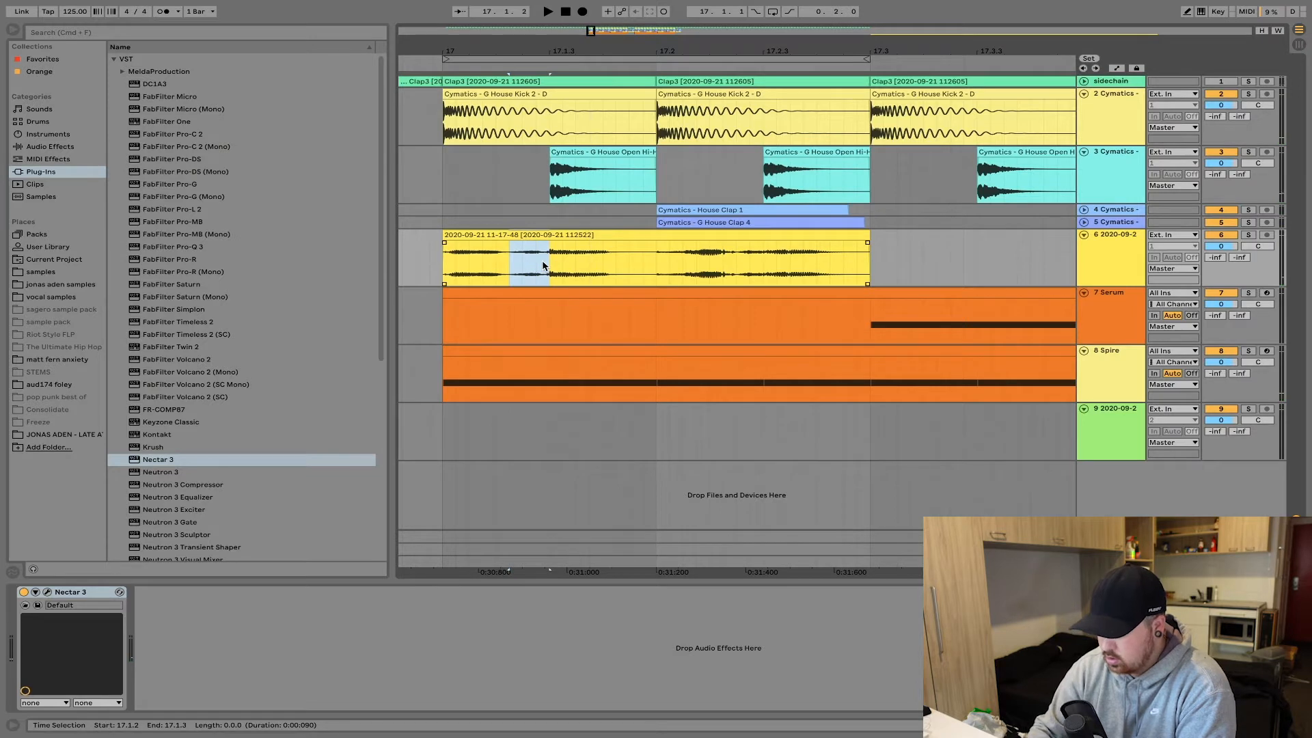
key(Delete)
click(430, 267)
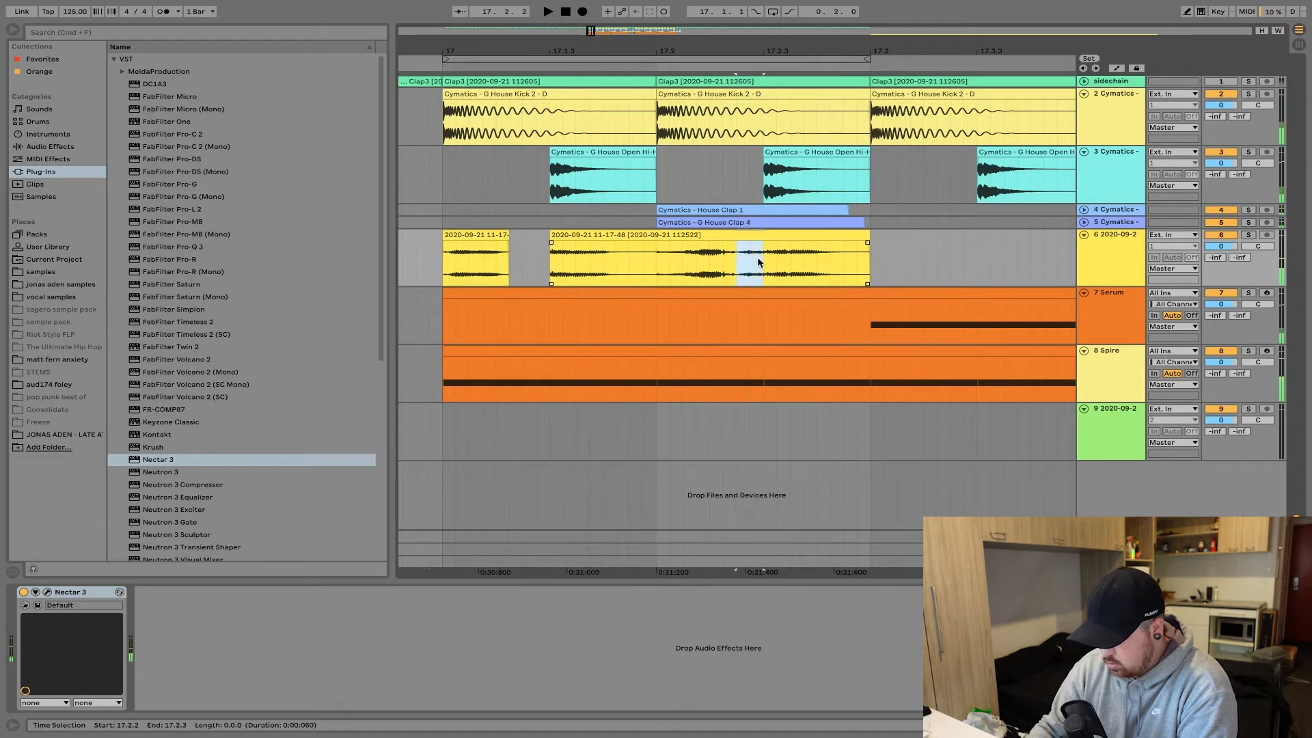
click(443, 265)
key(space)
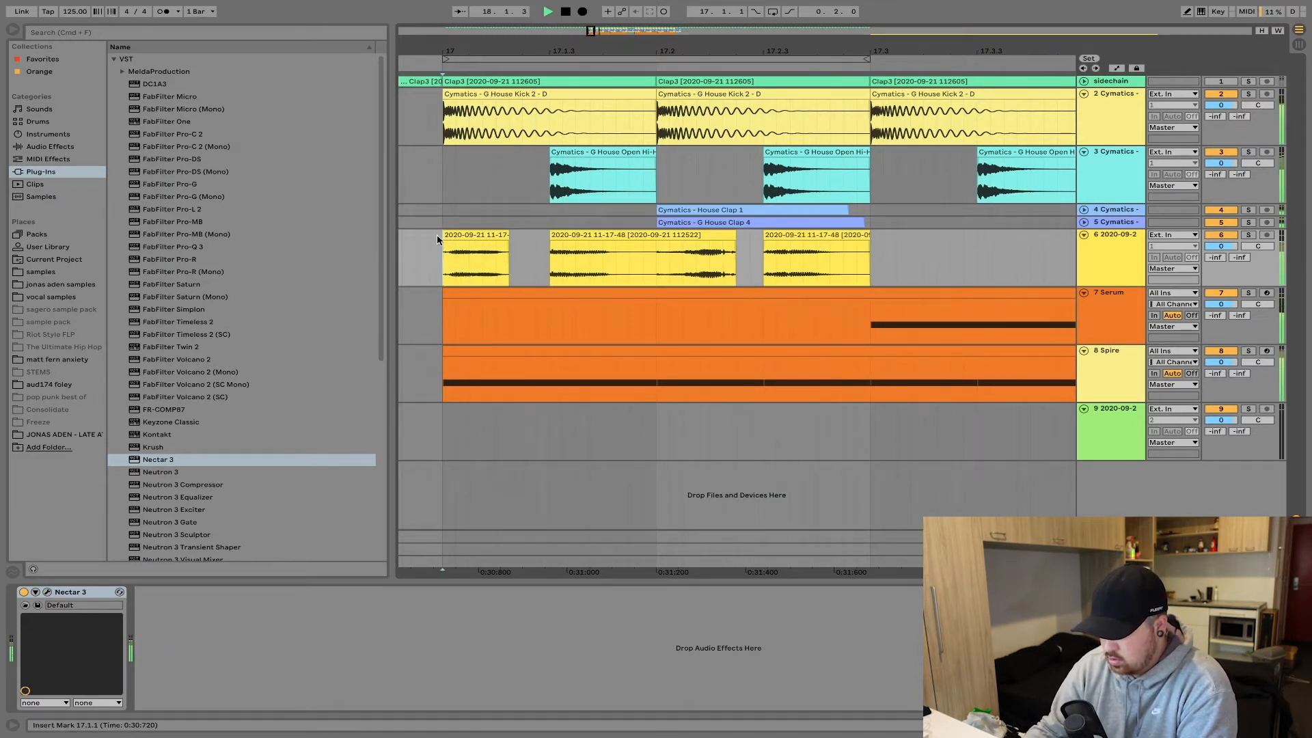
key(space)
Step: Consolidate the edited vocal chop from 17.1 to 17.3 into one clip and paste a copy over the chop at bar 18
drag(437, 238, 764, 247)
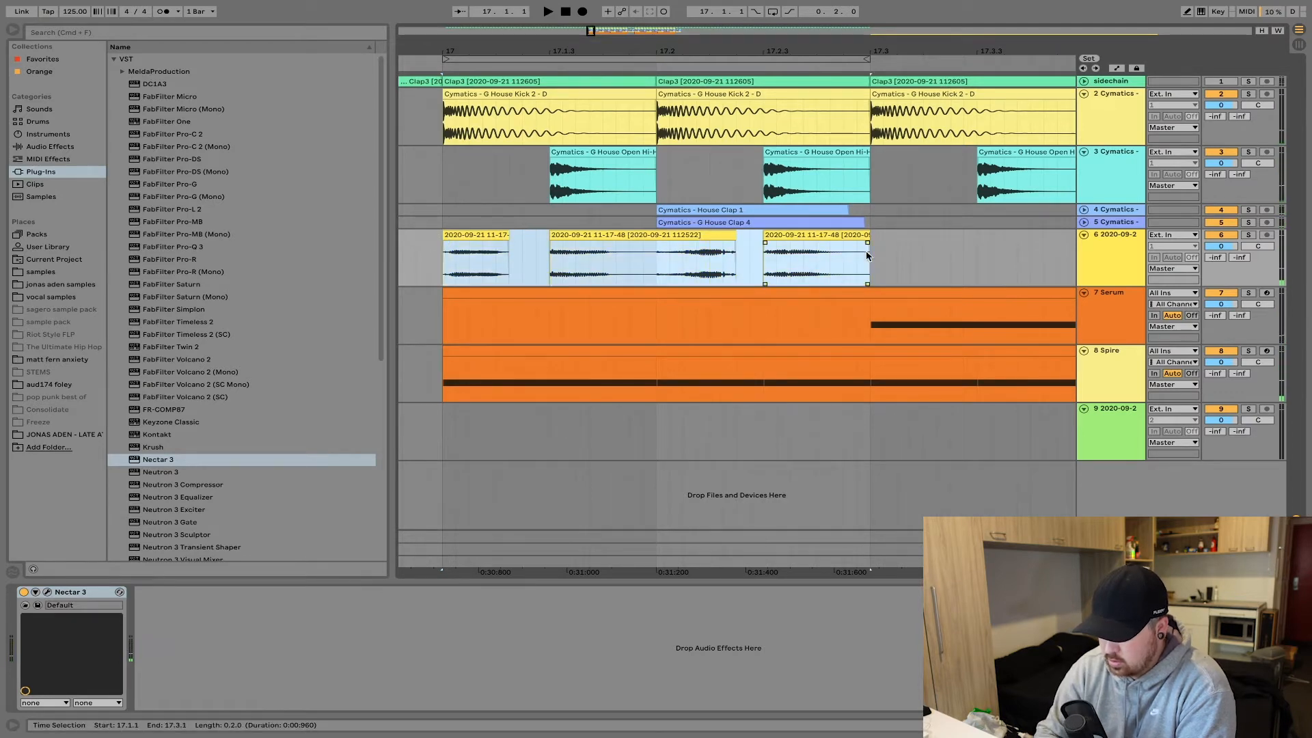
key(super+j)
drag(669, 51, 531, 20)
click(519, 237)
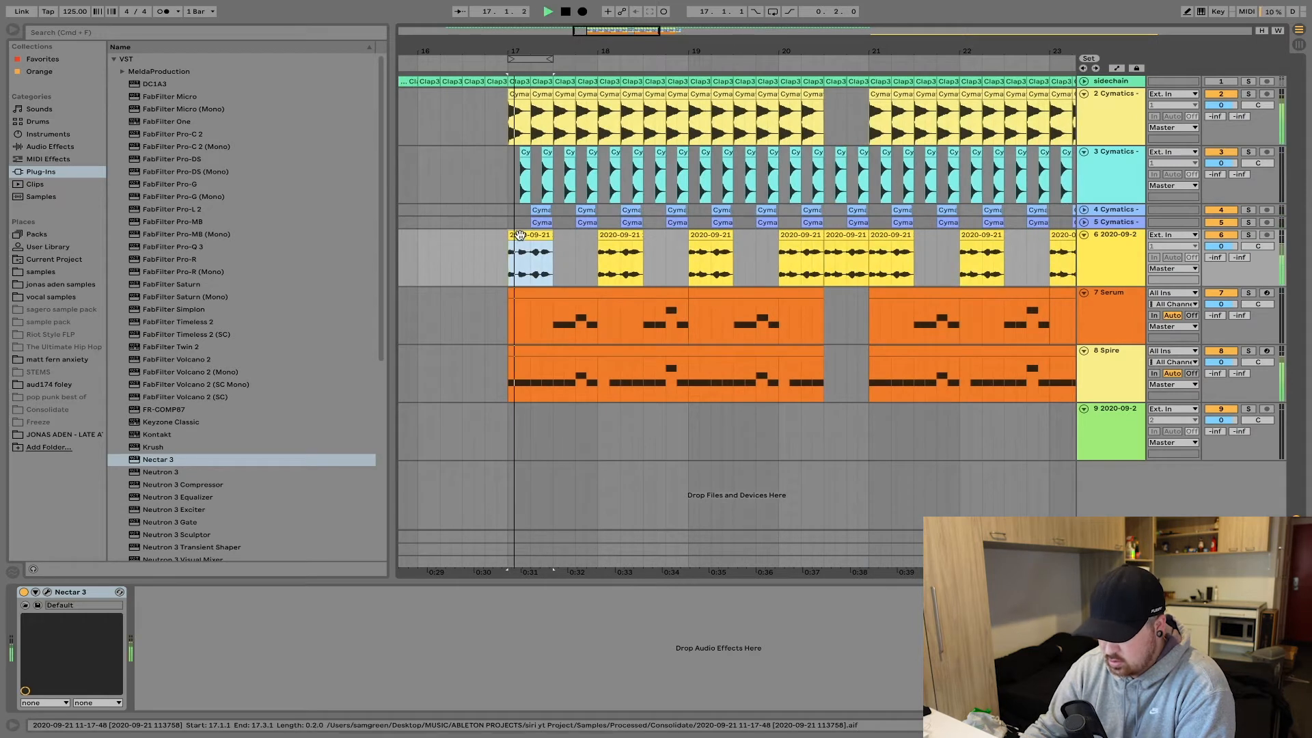
click(599, 271)
key(super+v)
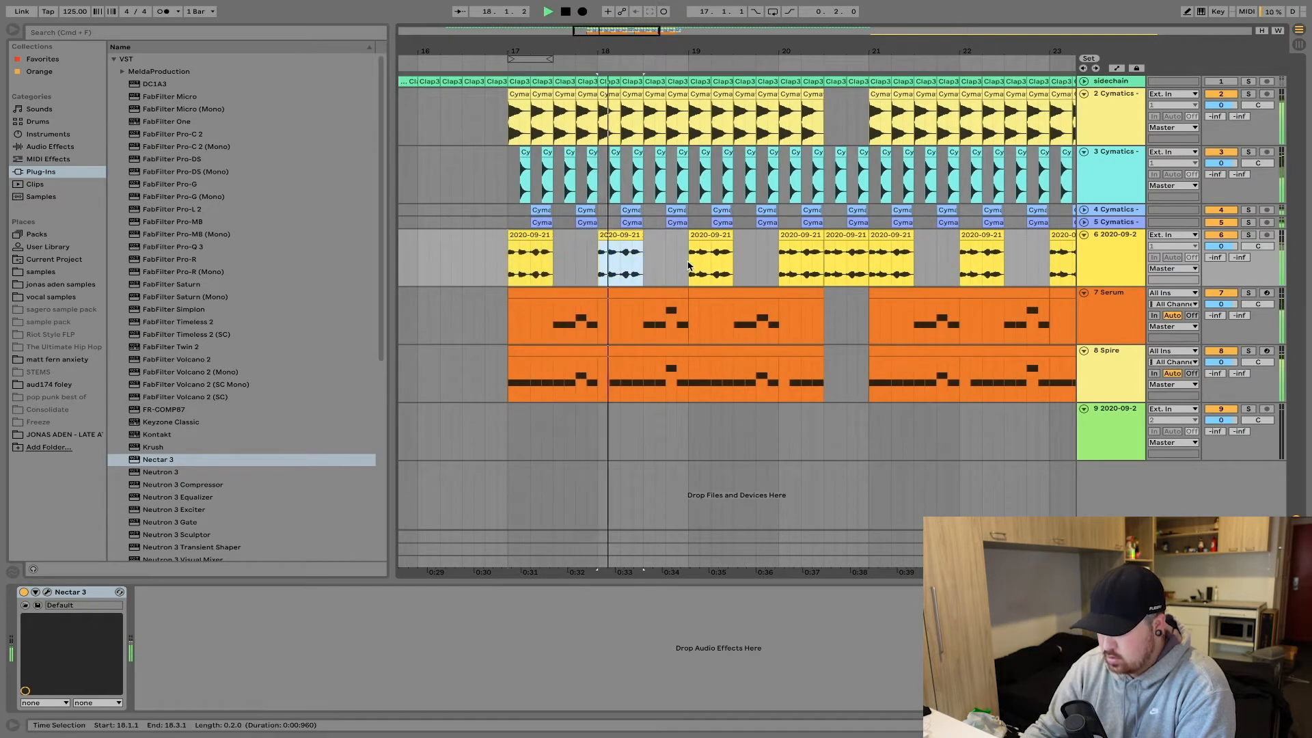
Step: Replace the vocal chops at 20.1, 20.3, 21.1 and 22.1 with copies of the consolidated chop
click(781, 270)
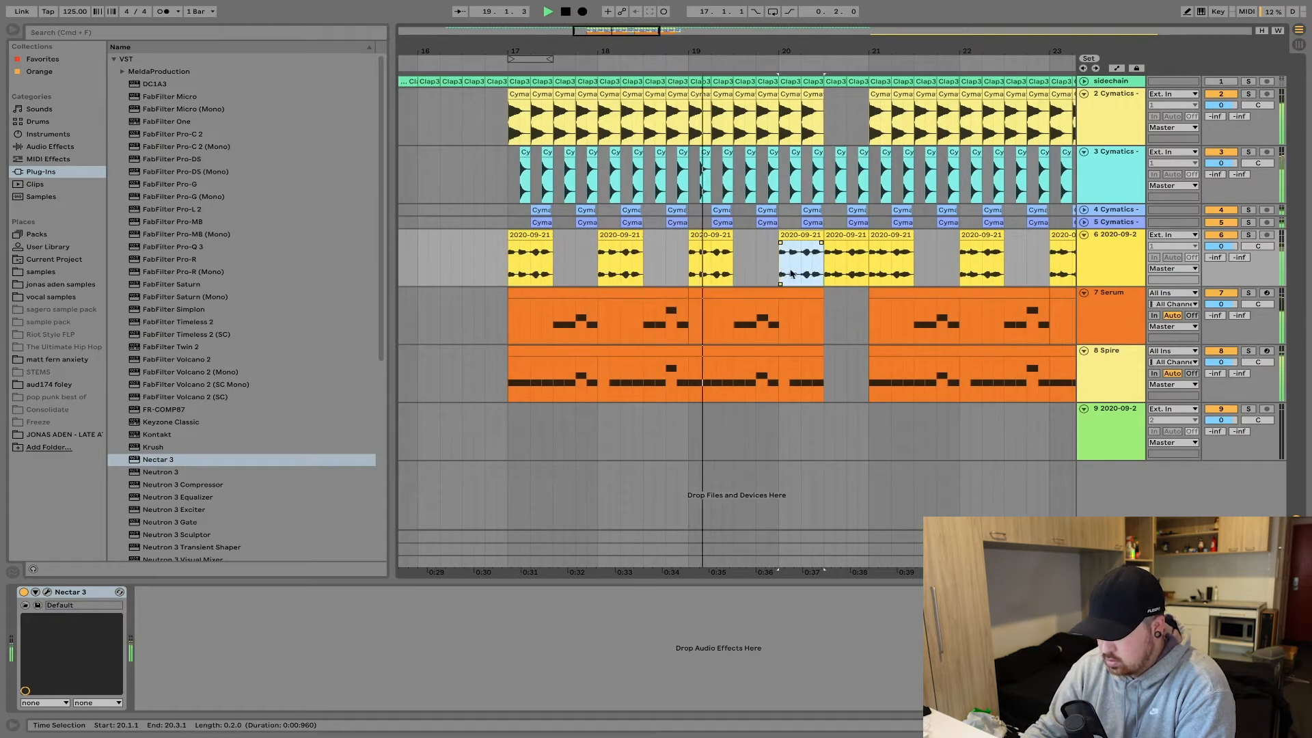
key(super+d)
key(super+d)
drag(957, 50, 627, 50)
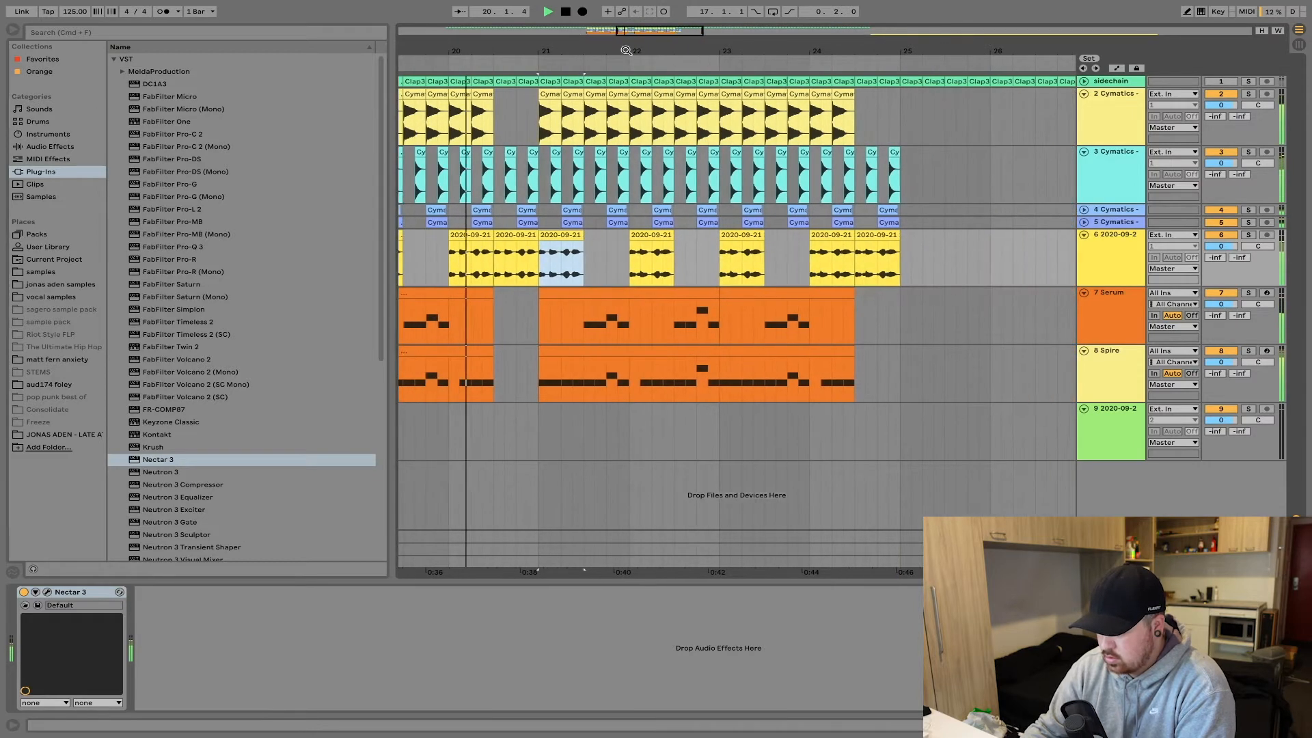
click(631, 256)
key(super+v)
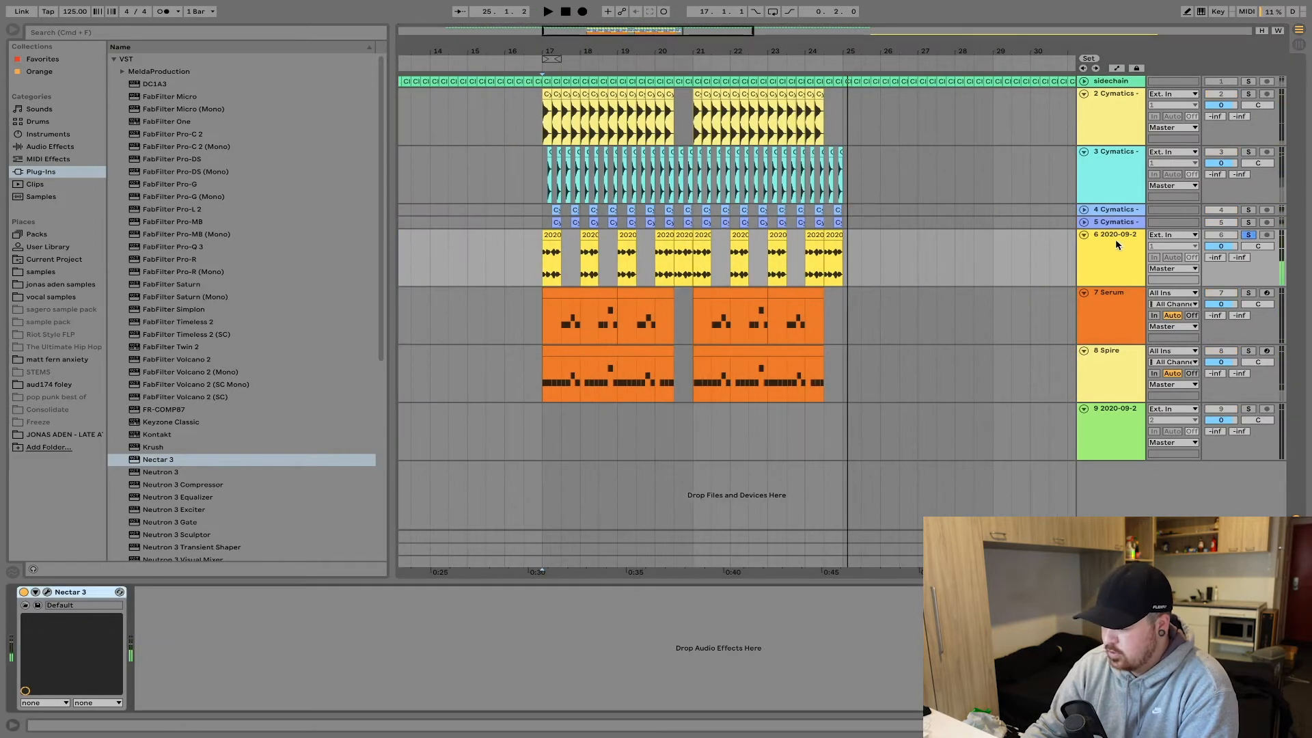
Step: Add the DC1A3 compressor after Nectar 3 on vocal track 6 and set its input to -3.4
key(space)
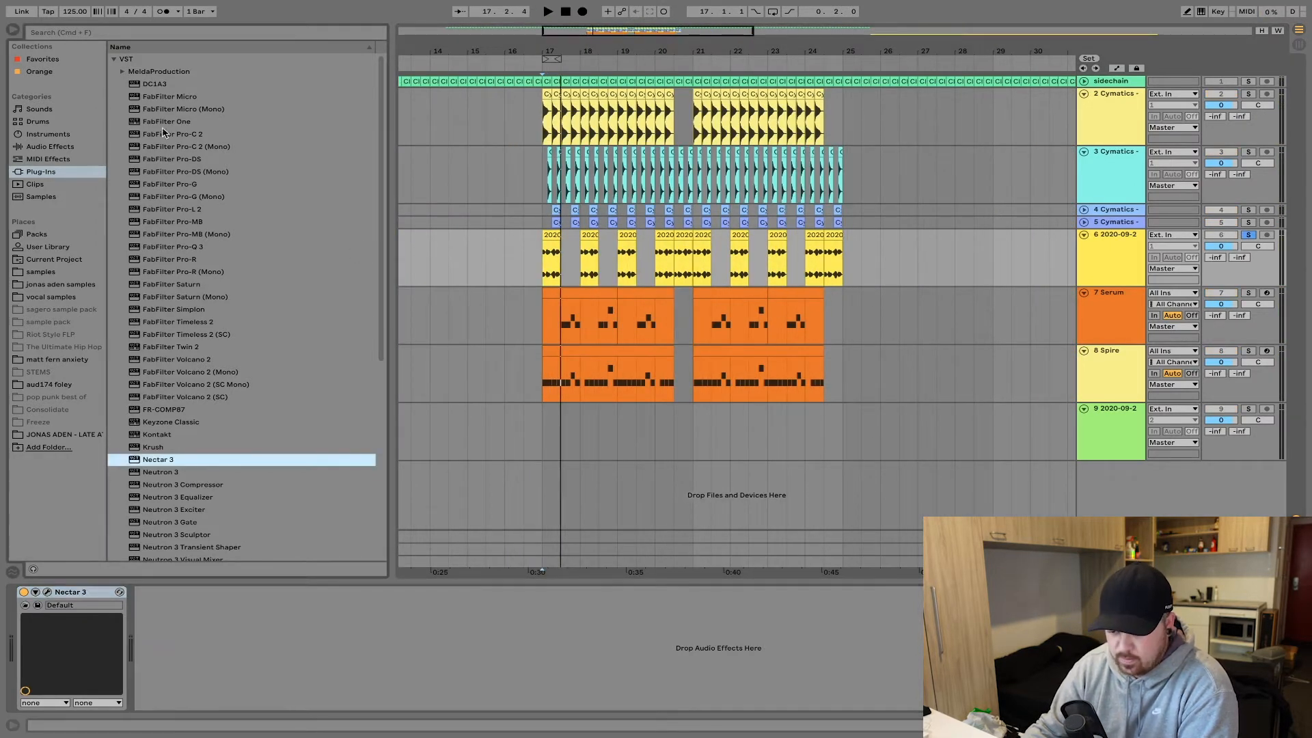
double_click(157, 84)
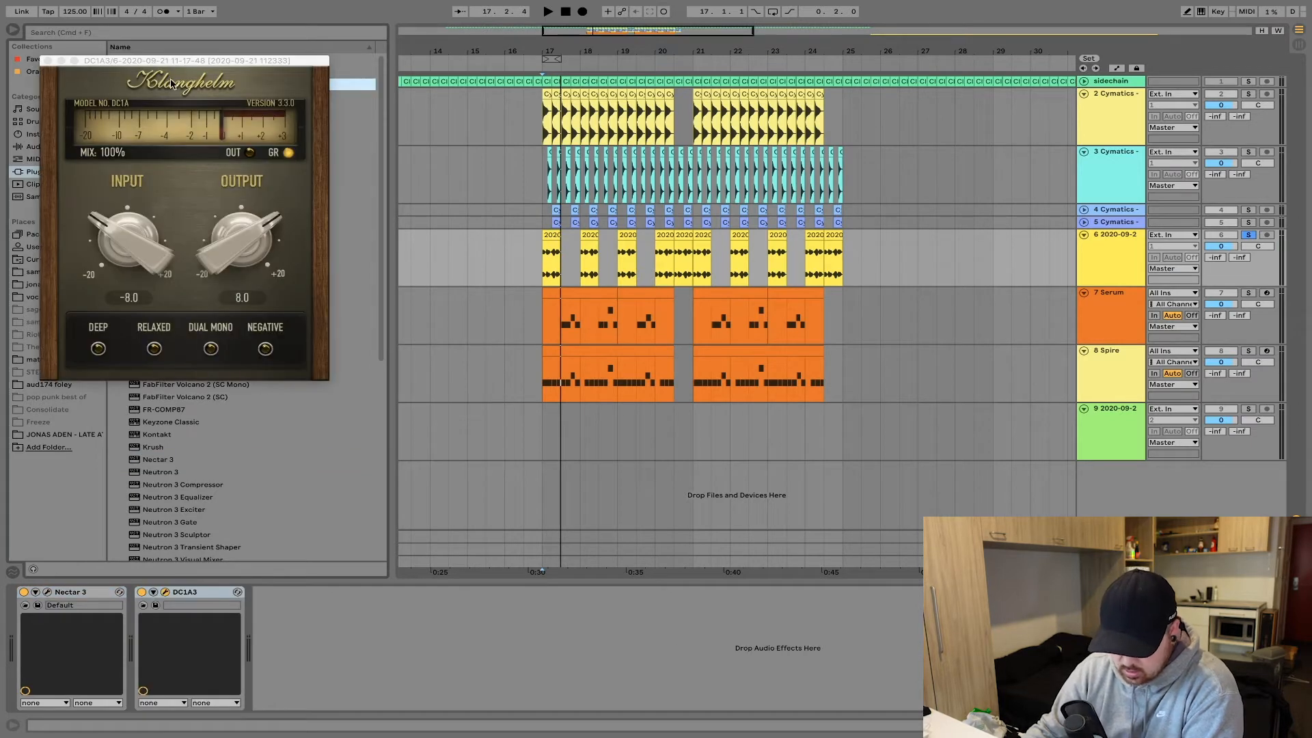
drag(150, 62, 585, 87)
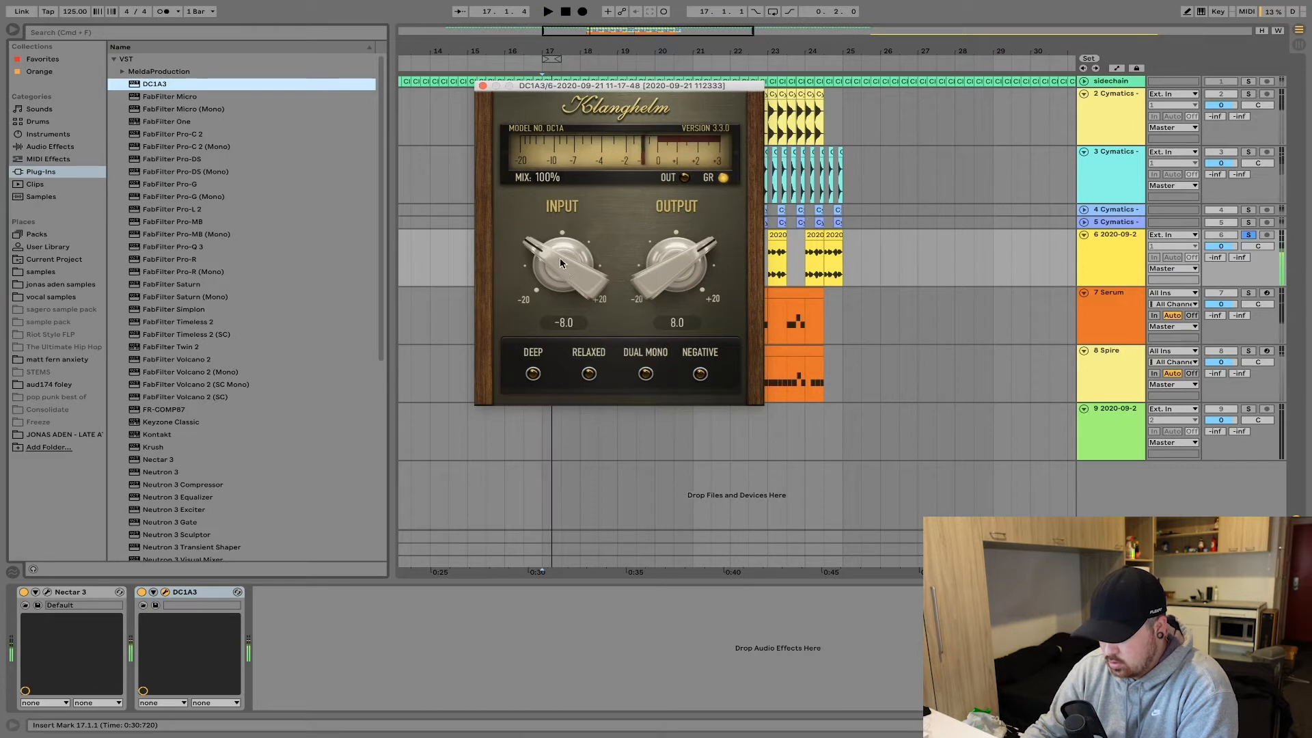
drag(566, 217, 576, 198)
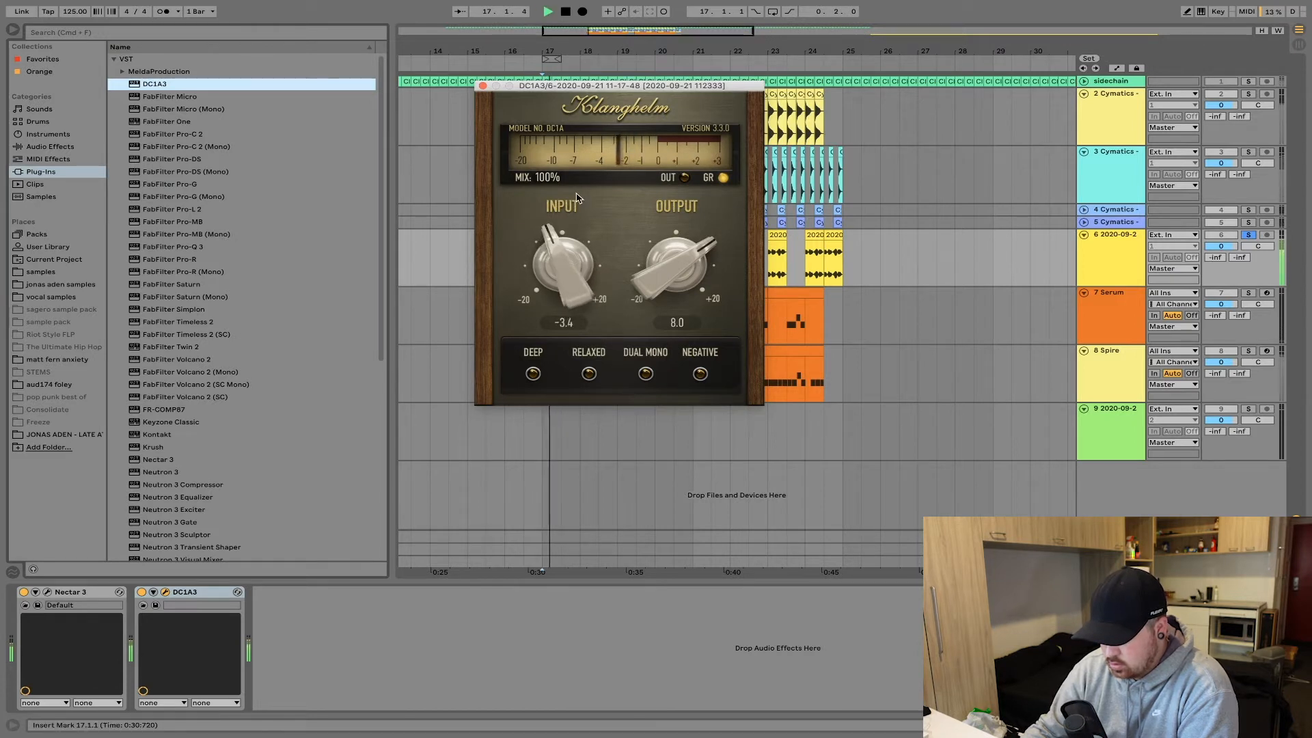
click(482, 86)
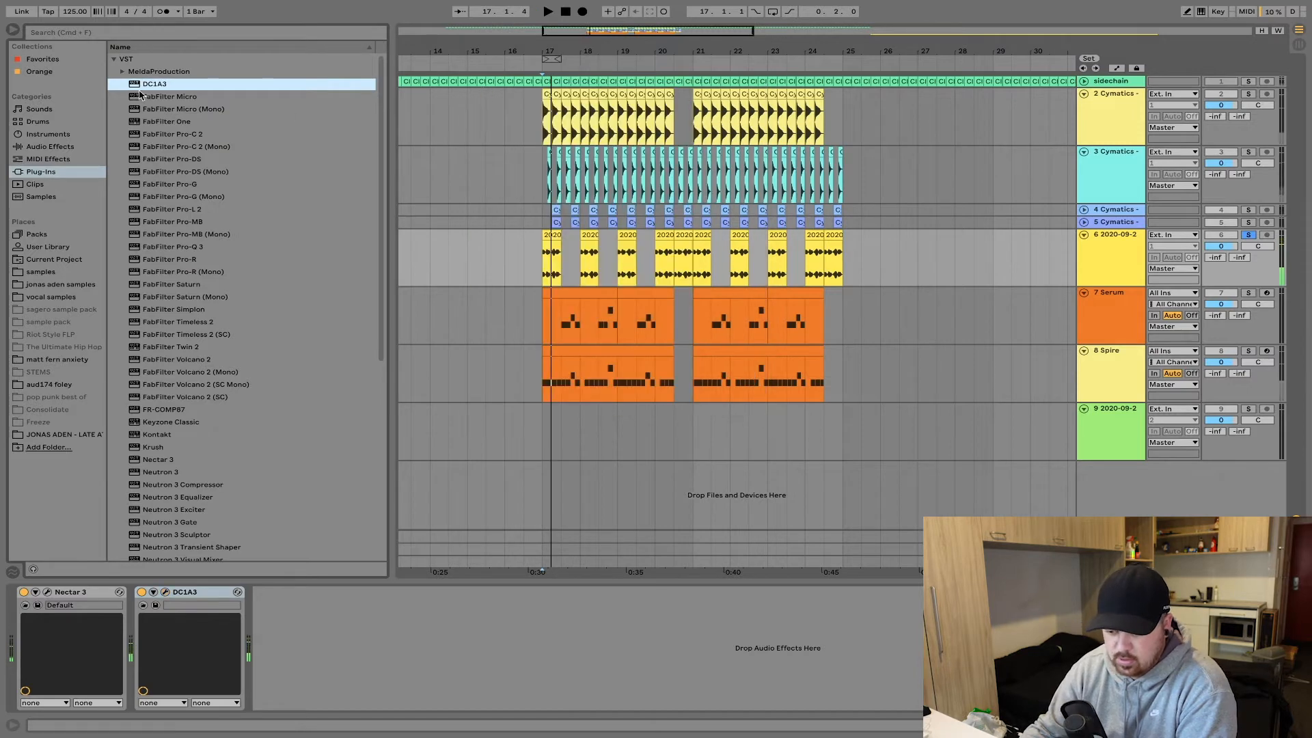
Step: Insert EQ Eight between Nectar 3 and DC1A3 on the vocal track, with band 1 as a low cut at 220 Hz
click(38, 147)
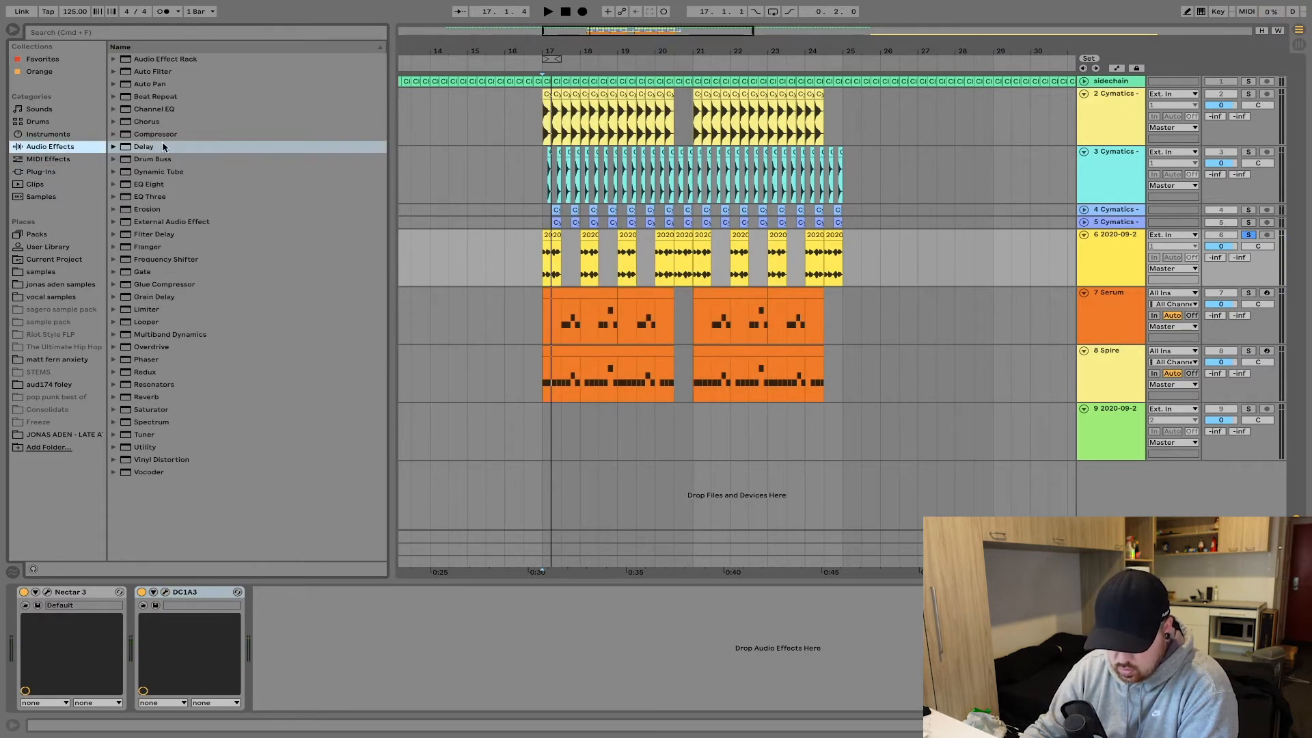
double_click(146, 184)
drag(362, 593, 145, 625)
click(196, 695)
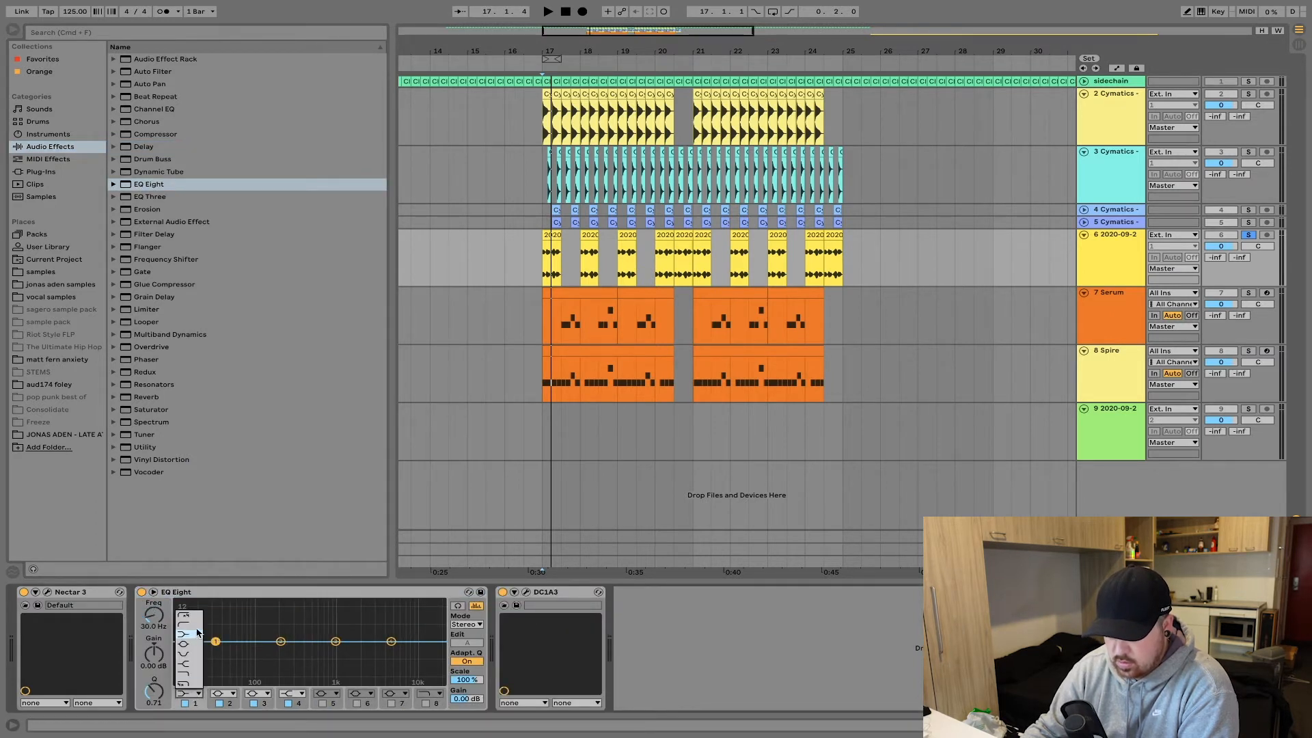
click(194, 625)
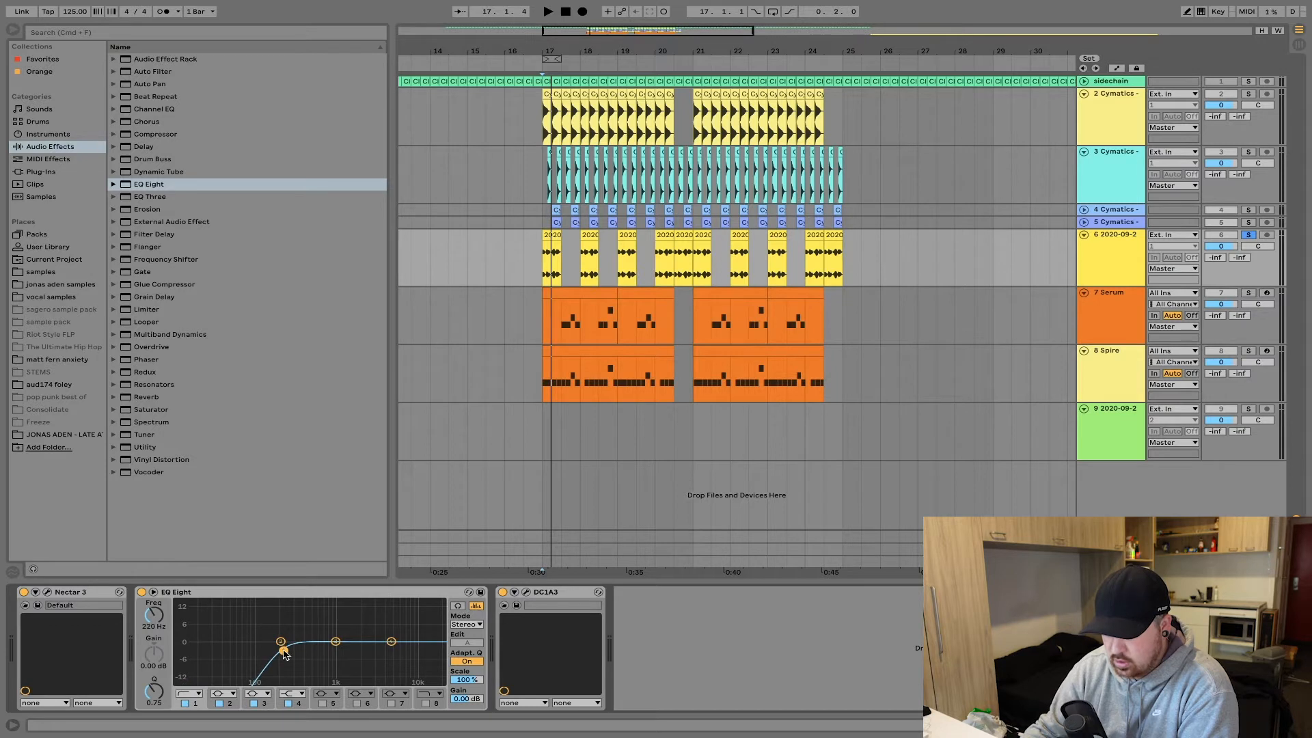
click(274, 596)
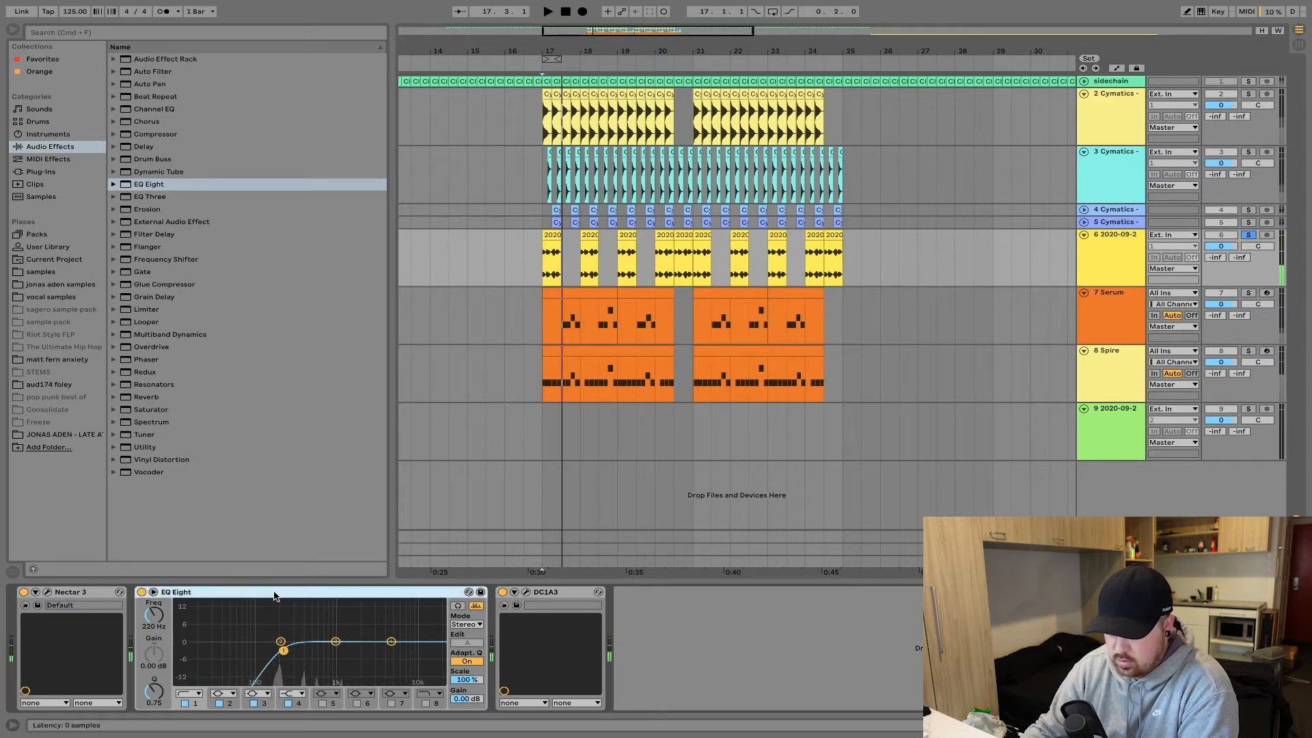
double_click(274, 596)
double_click(213, 591)
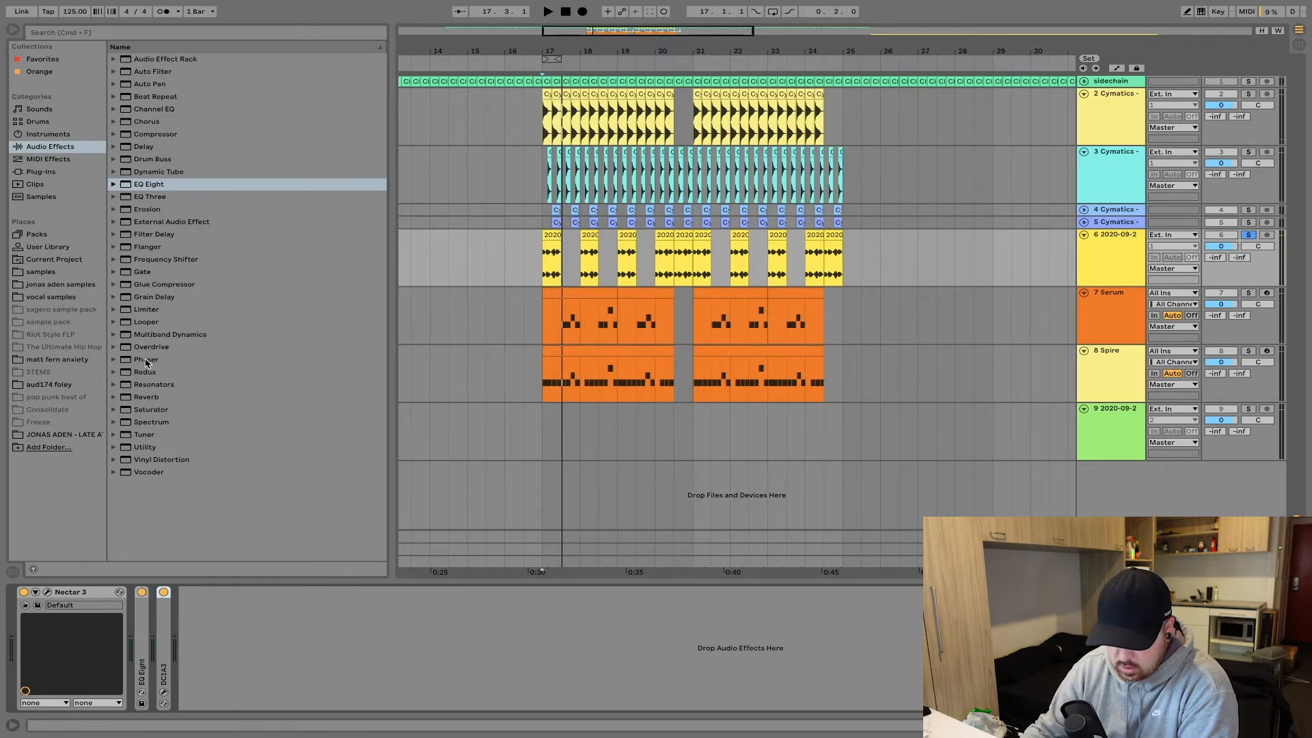
Step: Add Reverb to the end of the vocal chain with its Dry/Wet at 48%, and collapse the device
double_click(145, 402)
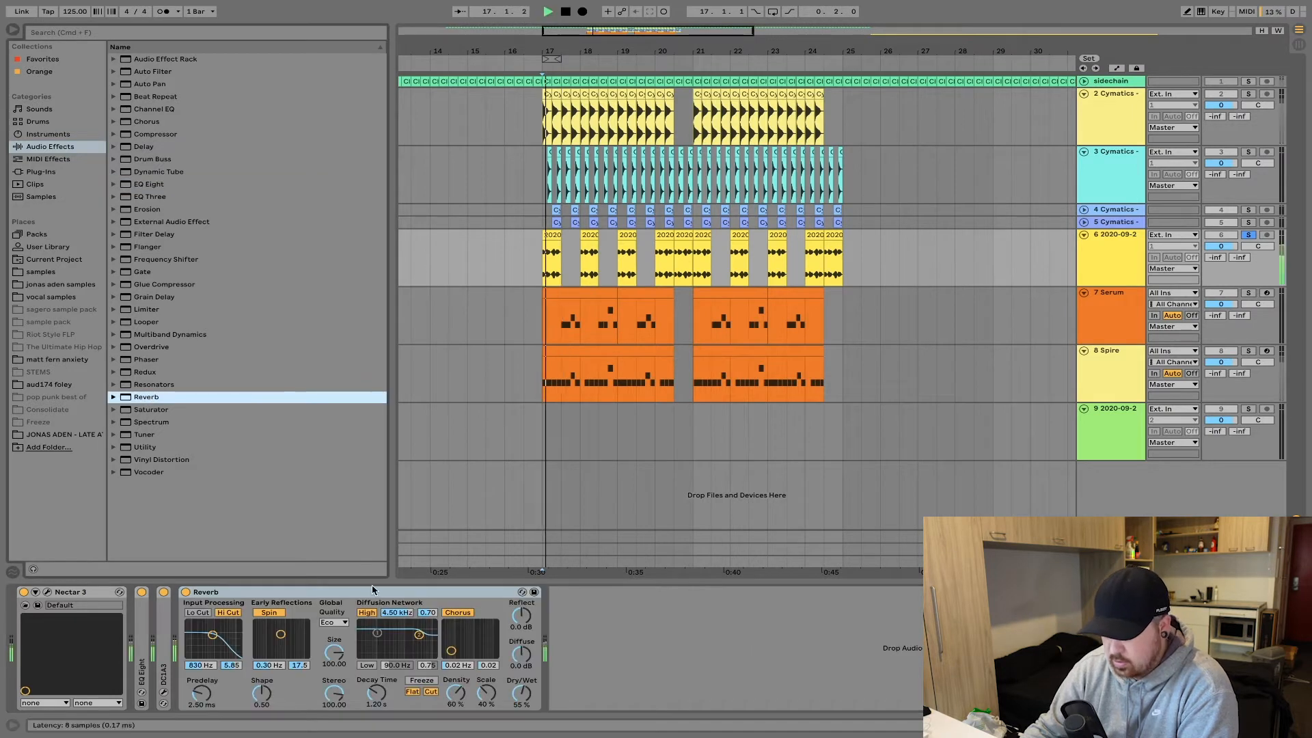
drag(523, 699, 523, 704)
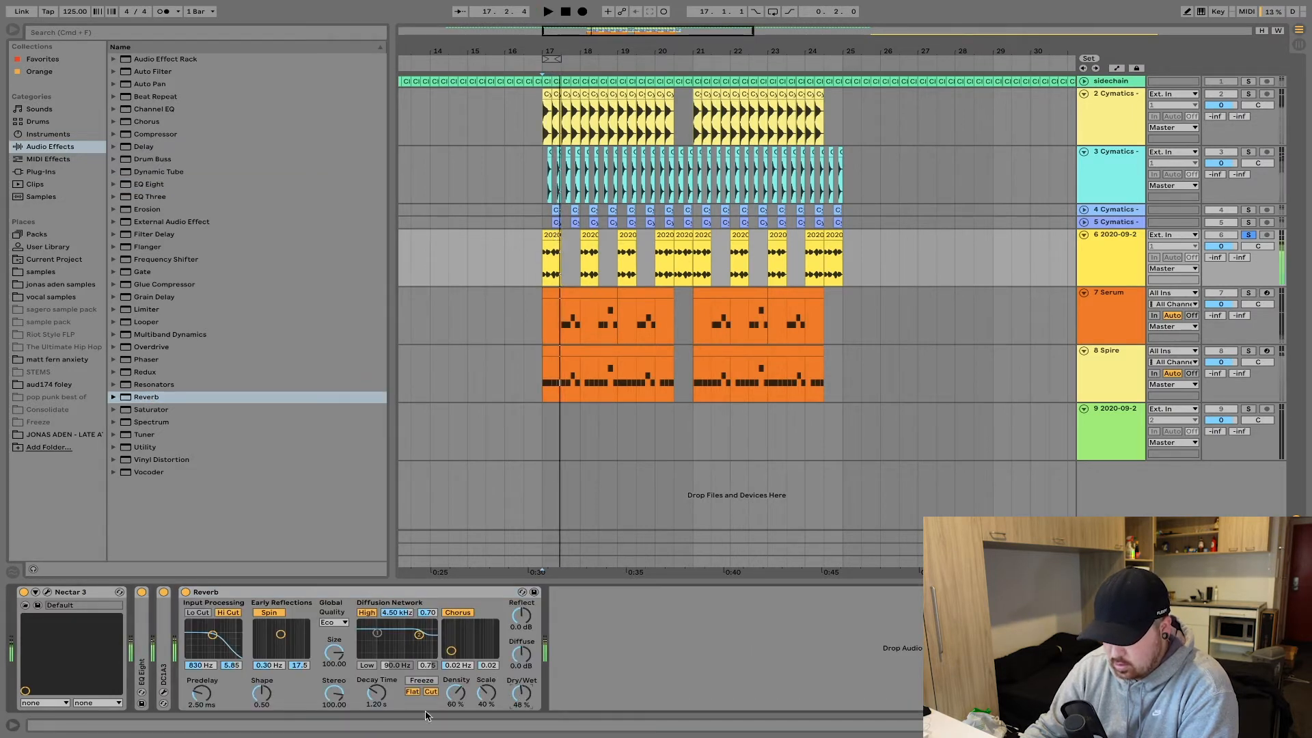
double_click(320, 593)
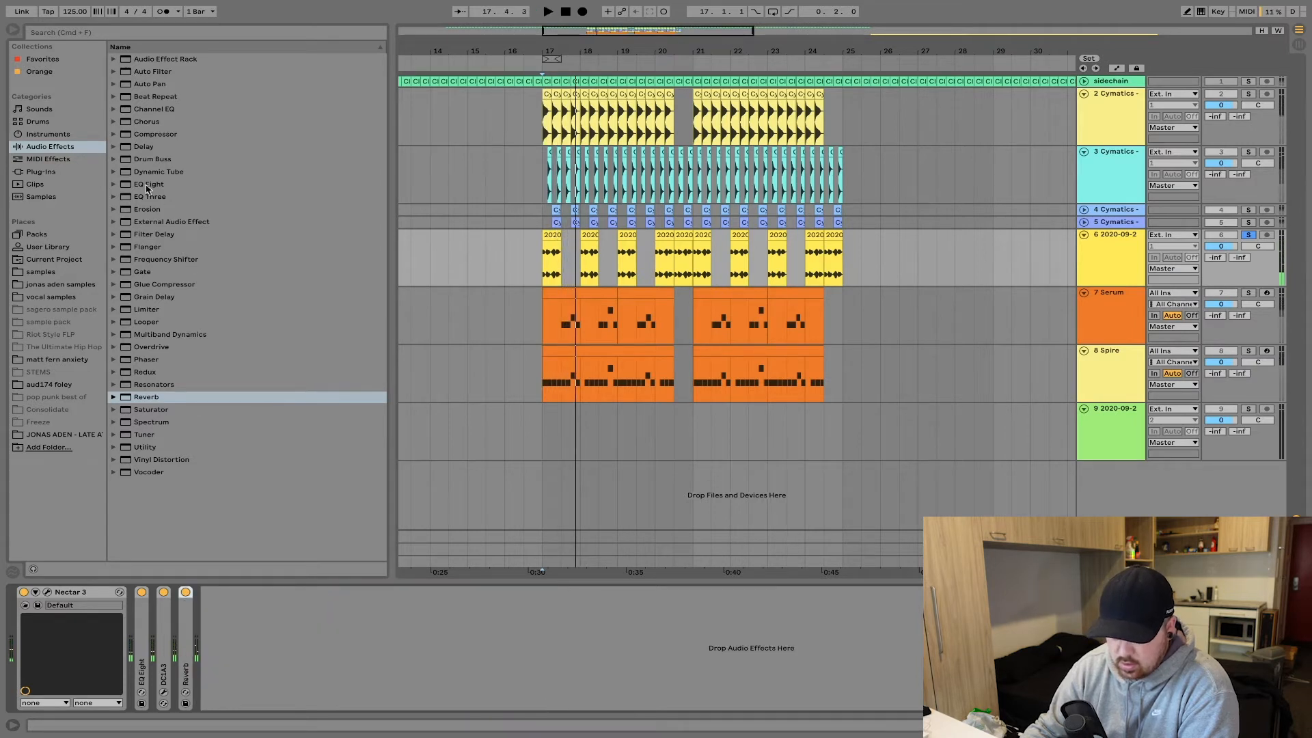
Step: Add Delay after the Reverb on the vocal track with 17% feedback and 14% Dry/Wet, and collapse the device
double_click(142, 147)
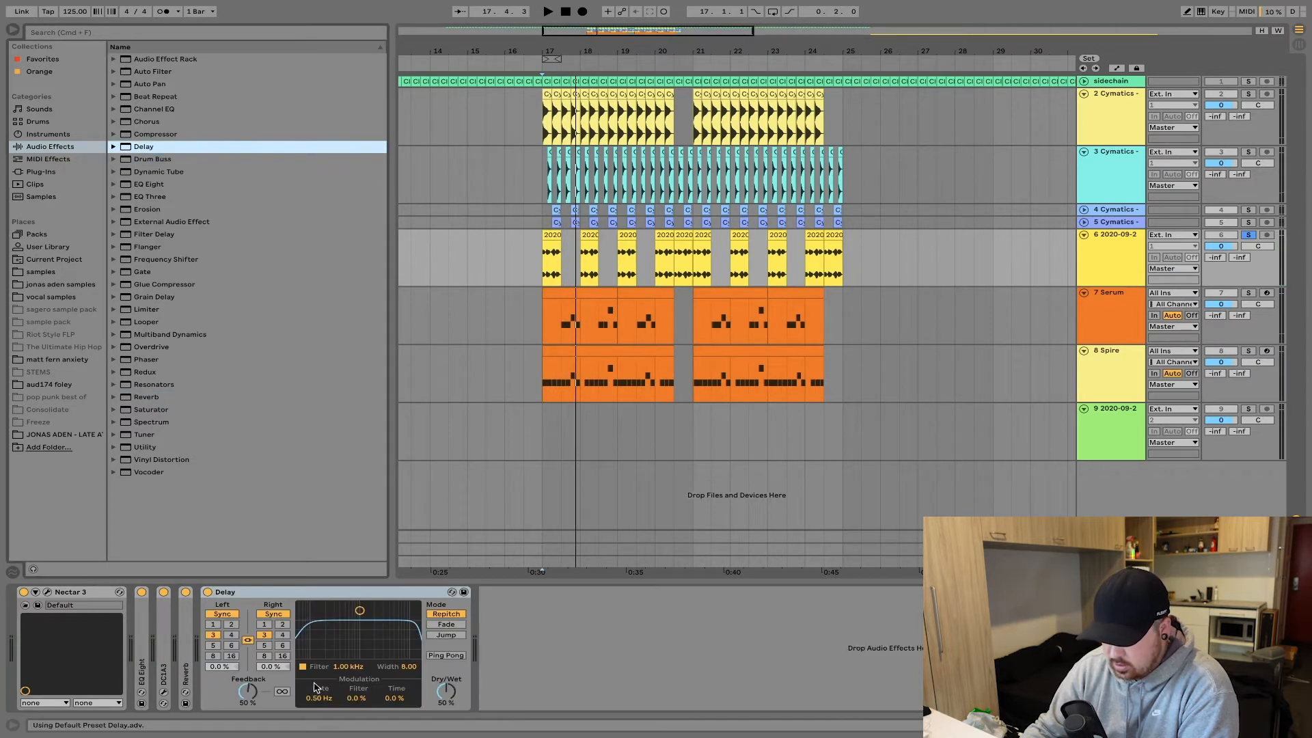
drag(248, 696, 248, 720)
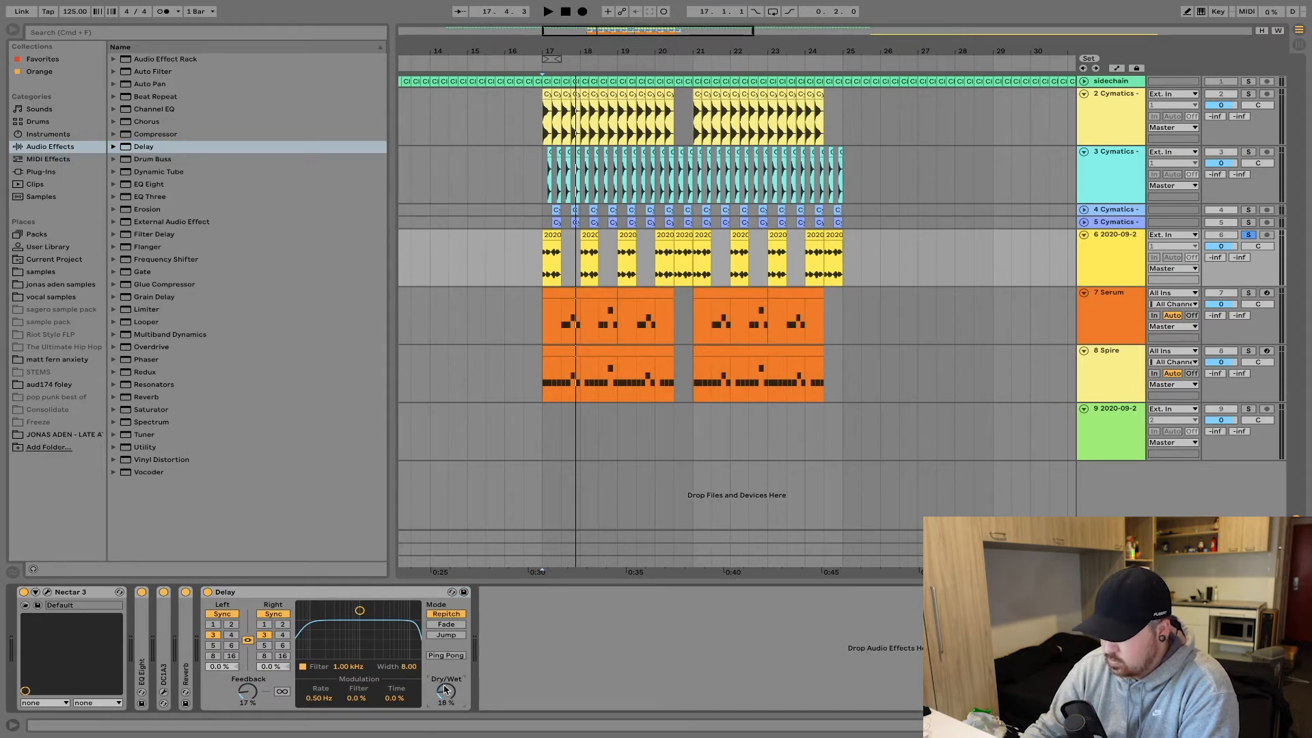
key(space)
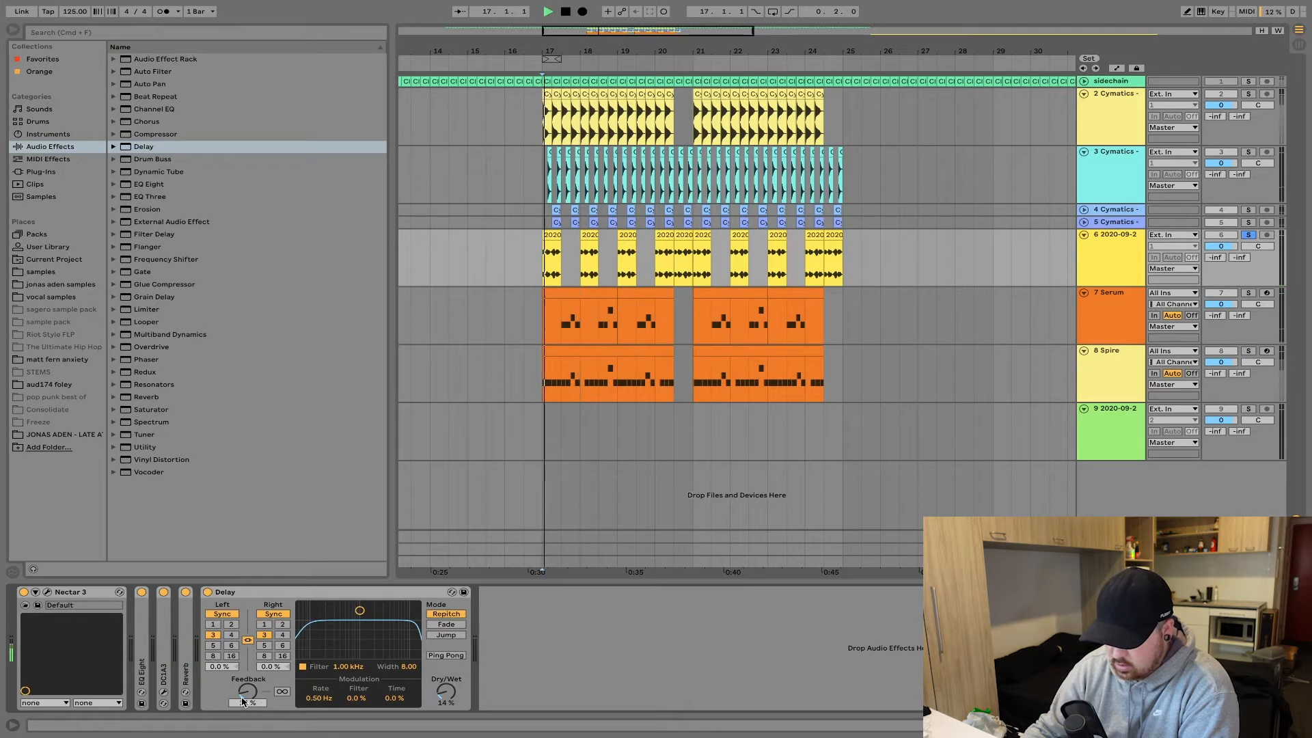
double_click(284, 591)
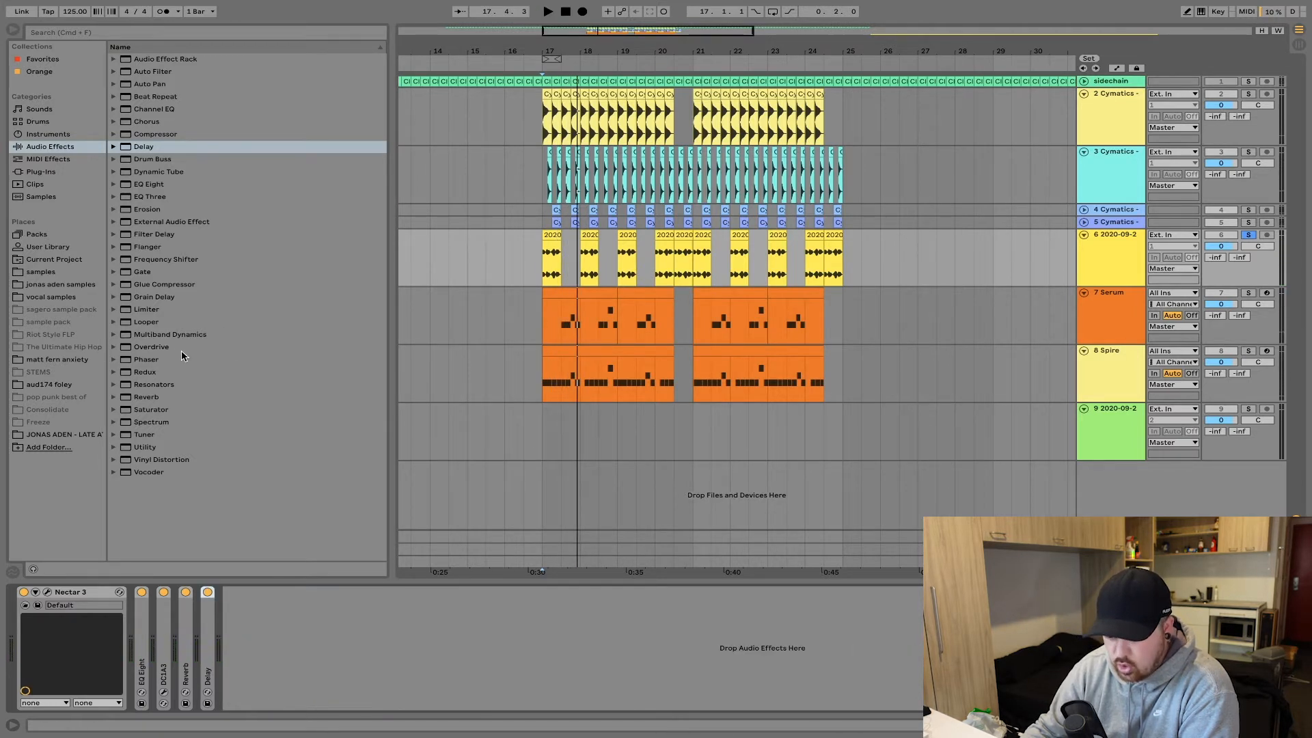
Step: Add the OTT preset of Multiband Dynamics after the Delay on the vocal track and set its Amount to 23%
click(114, 334)
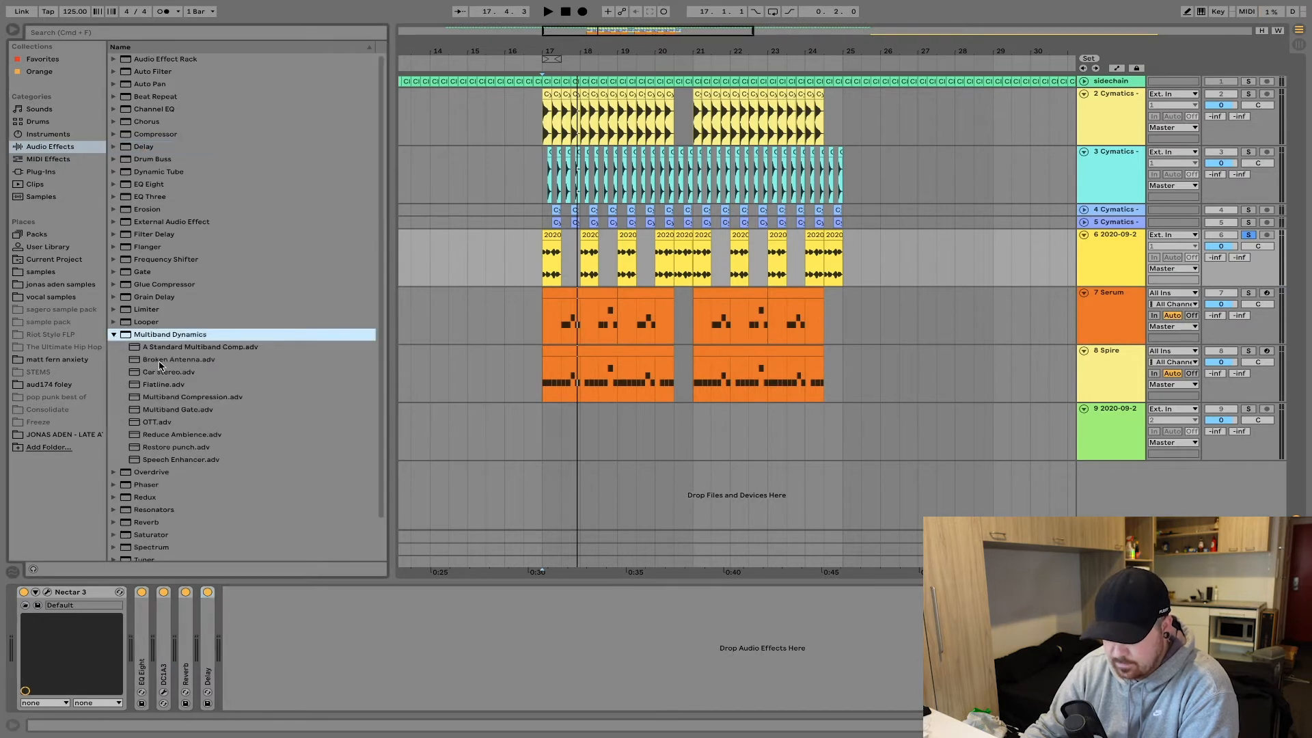
double_click(159, 425)
drag(560, 703, 560, 724)
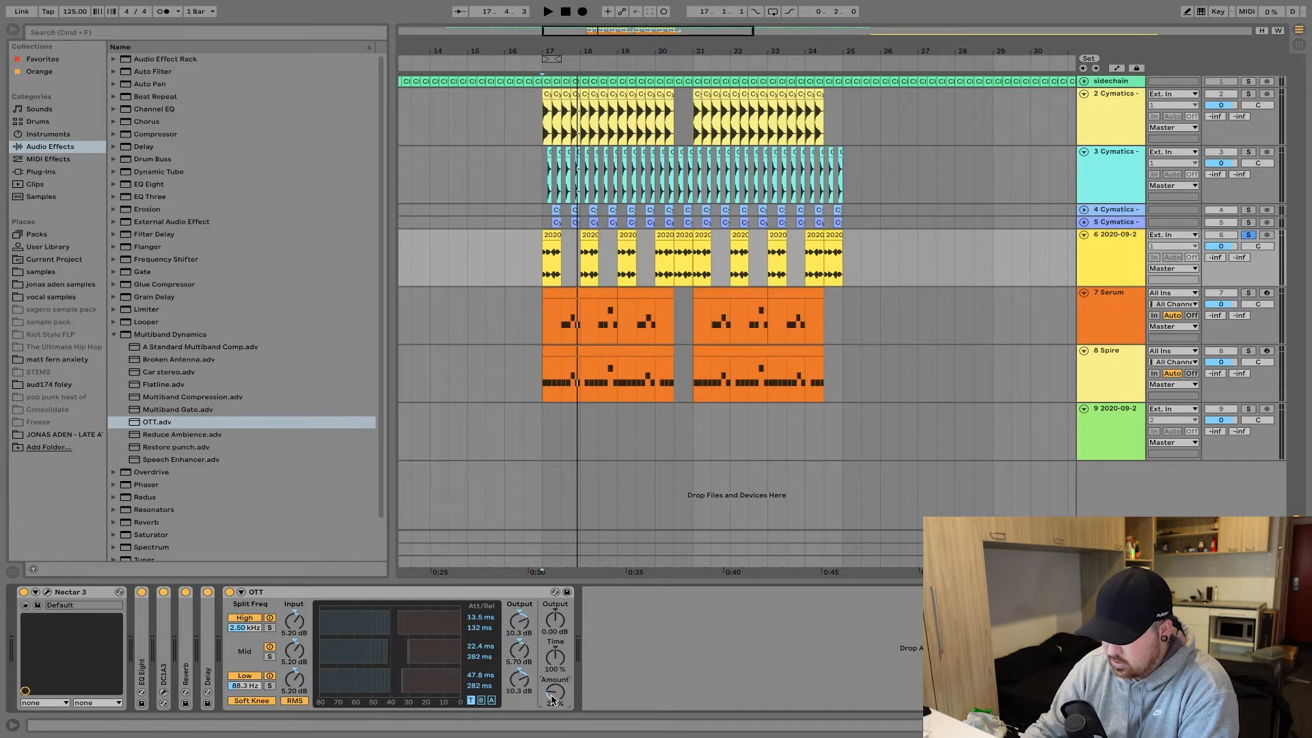
key(space)
key(space)
key(space)
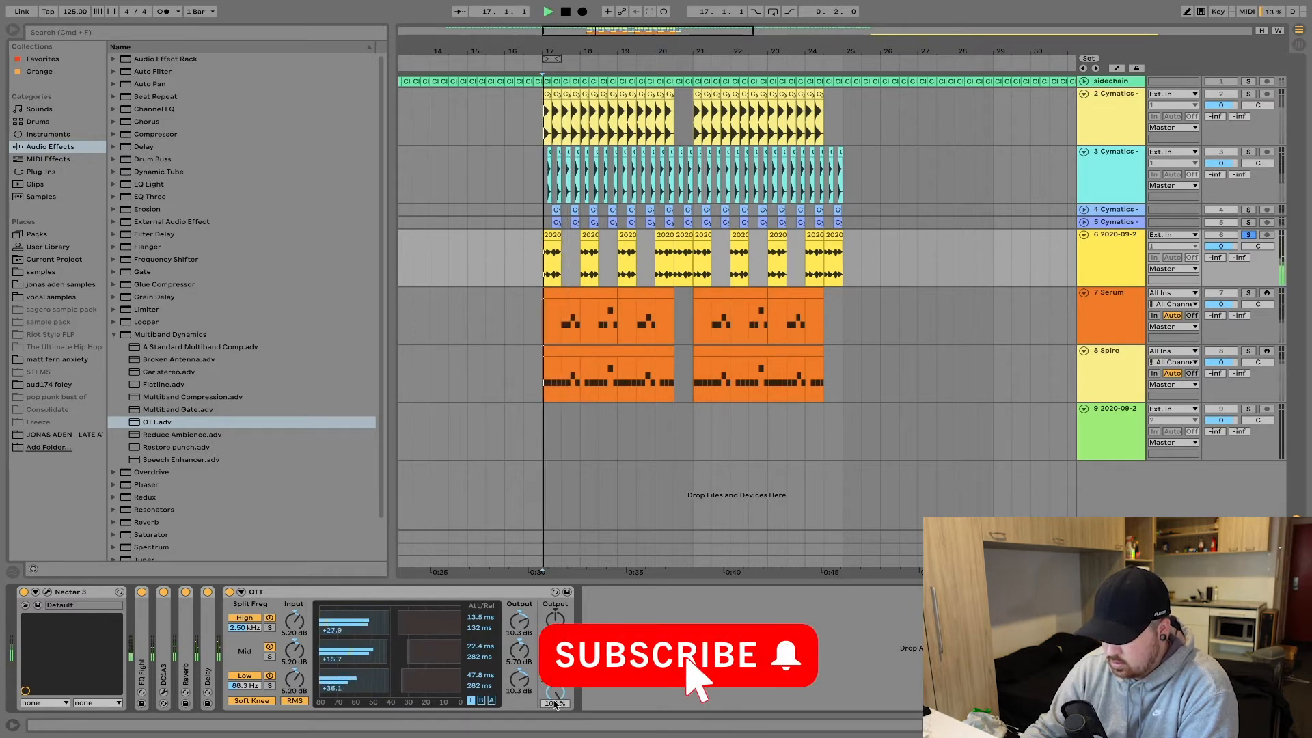
drag(554, 704, 555, 708)
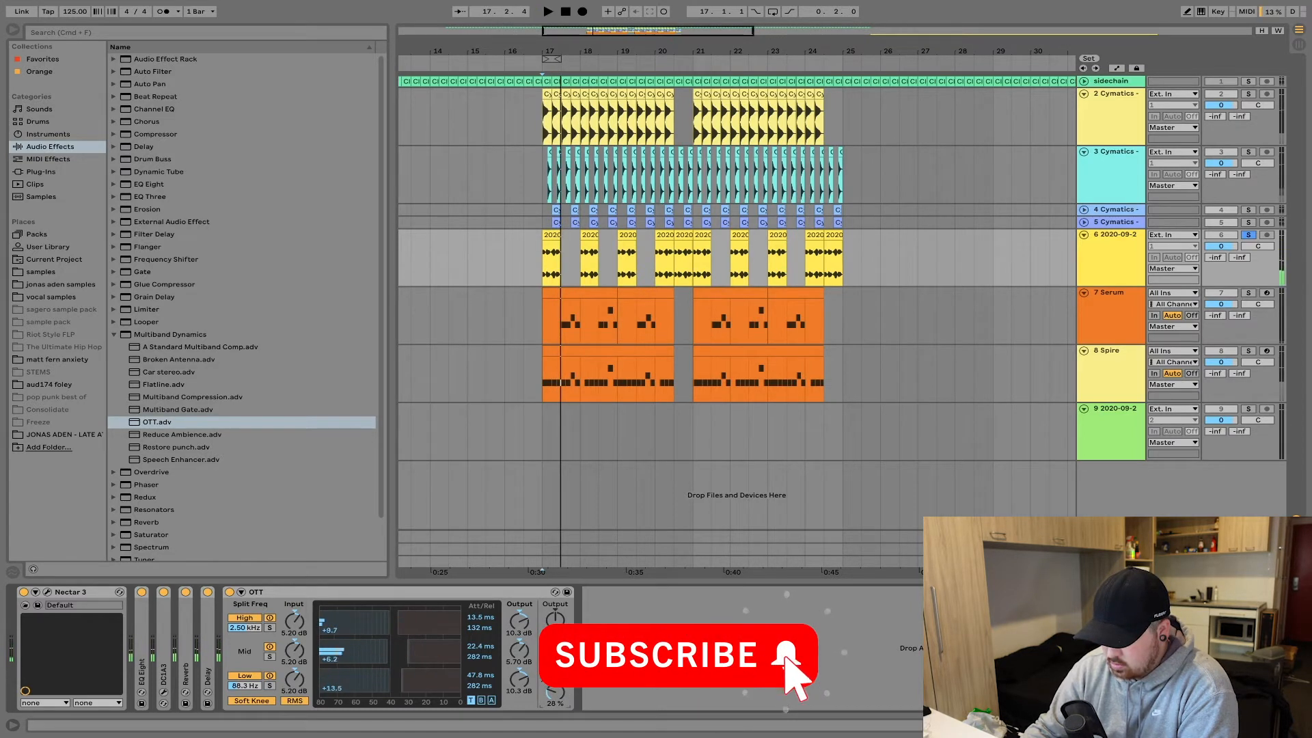
key(space)
key(space)
key(space)
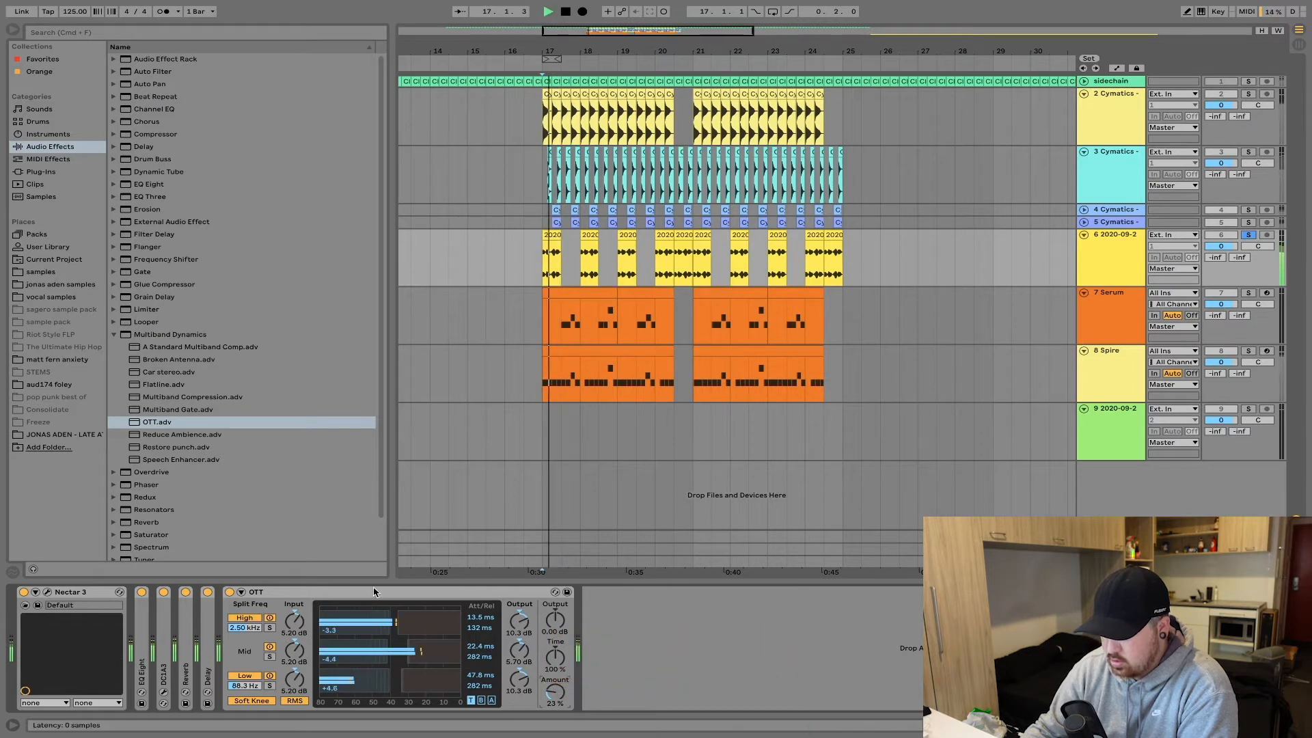
Step: Collapse the OTT device and take vocal track 6 off solo to play it with the full beat
double_click(375, 592)
click(1249, 235)
key(space)
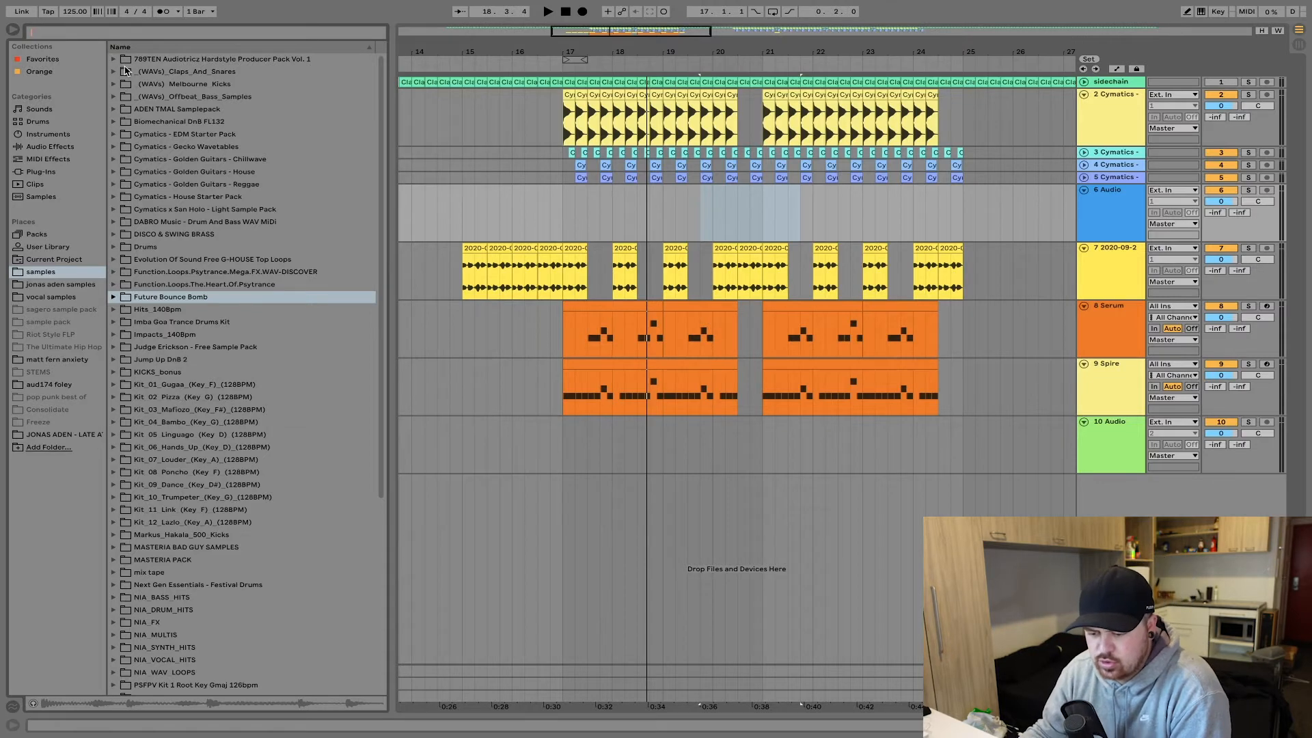
Step: Search the samples for "top", place the SPINNIN_drum_top_loop_hollow_126 loop on track 6 at bar 21 and show its devices
text(op)
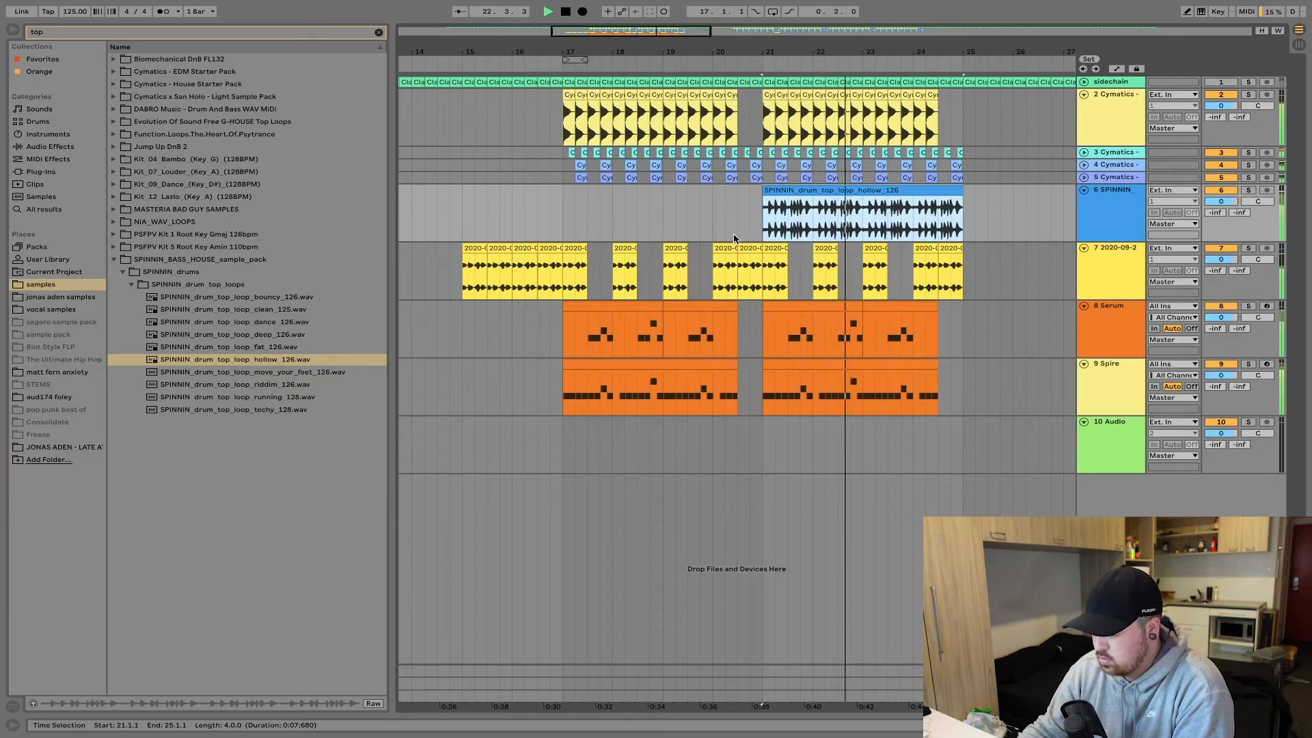
double_click(1115, 196)
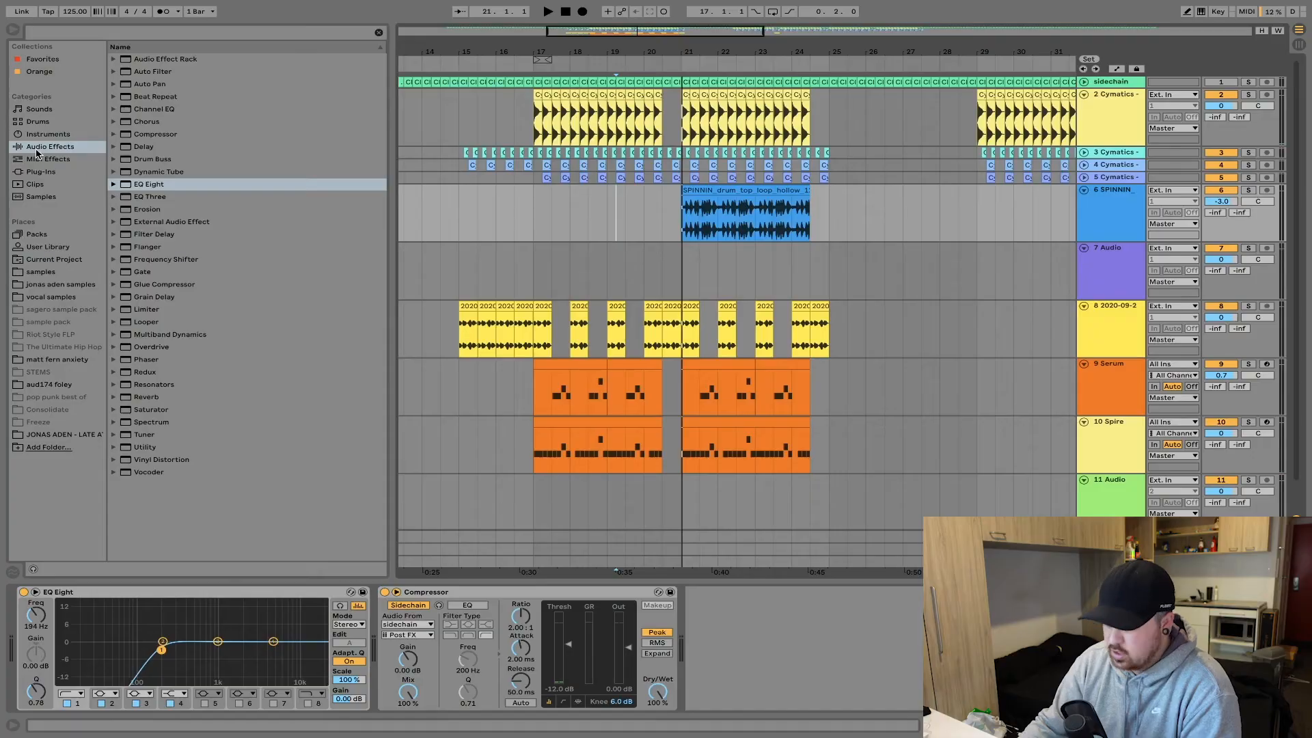
Step: Select the empty audio track 7 at bar 15 and browse the samples folder
click(465, 261)
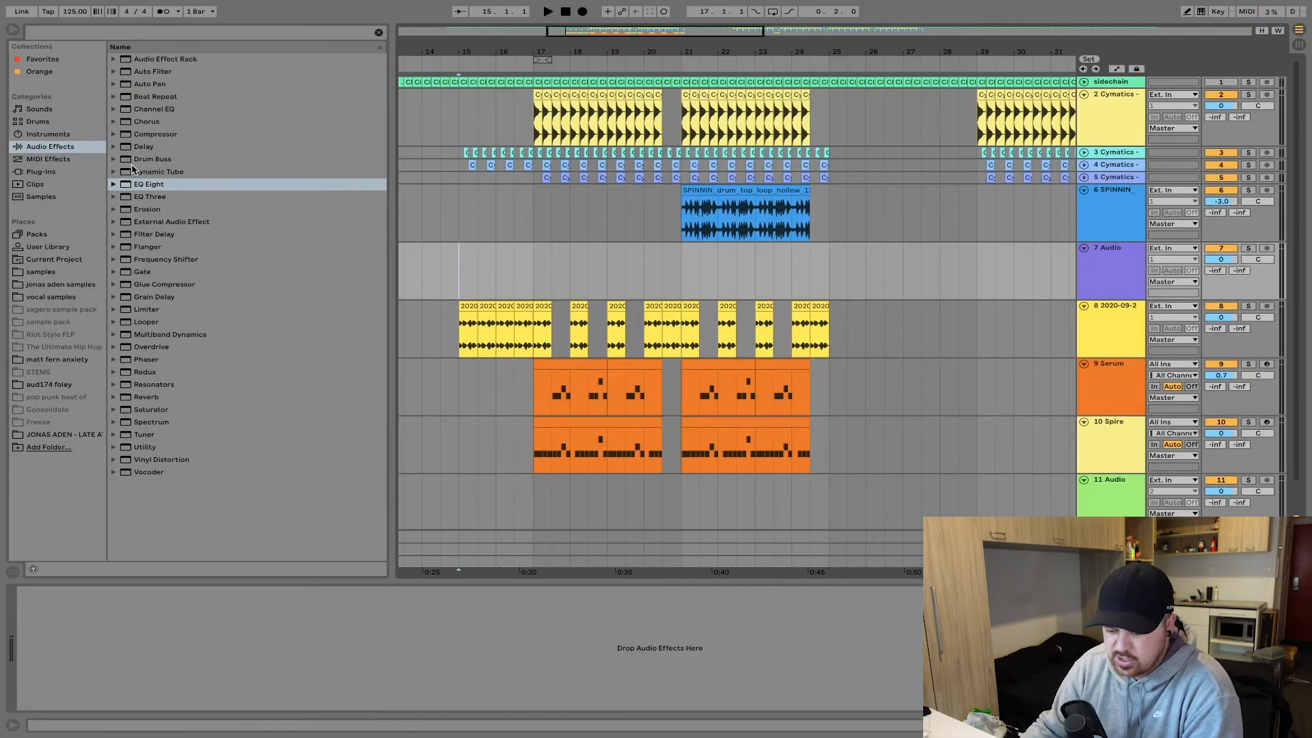
click(28, 273)
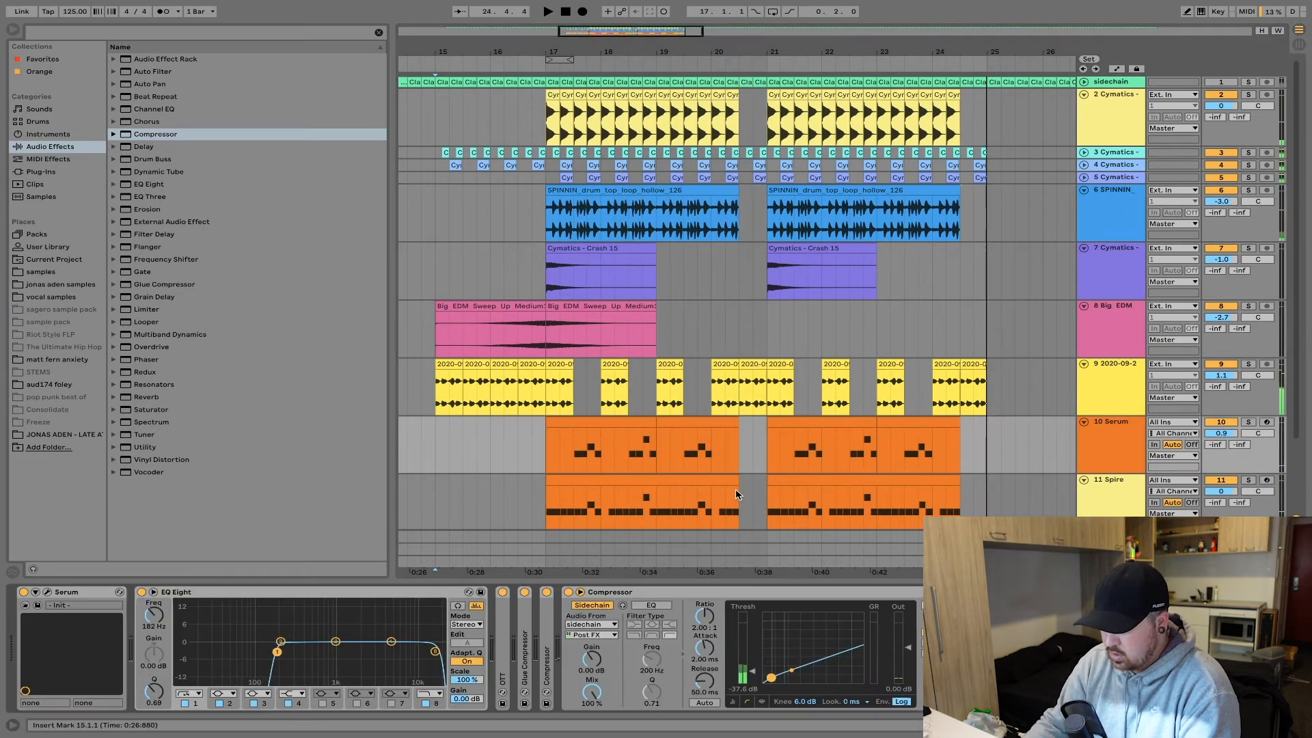
Step: Add Overdrive to the Serum track's effect chain, reposition it in the chain and fine-tune it during playback
click(572, 462)
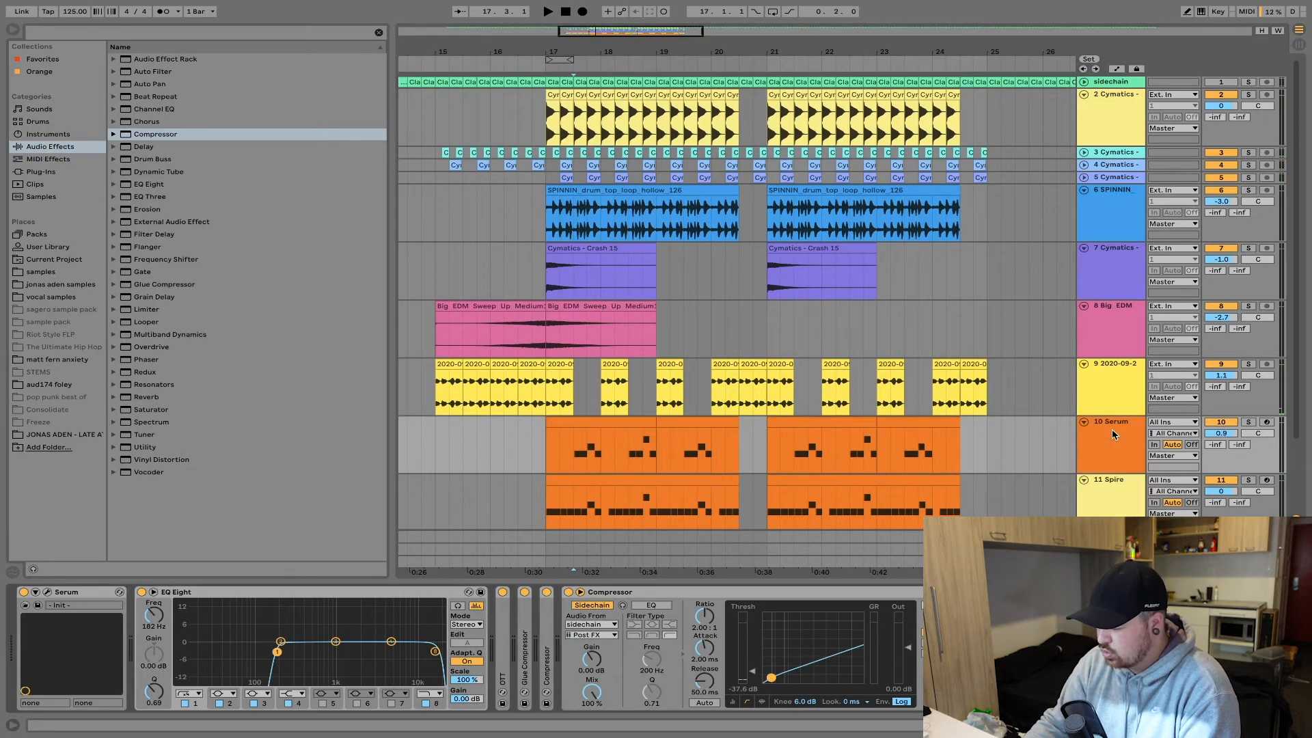
click(143, 346)
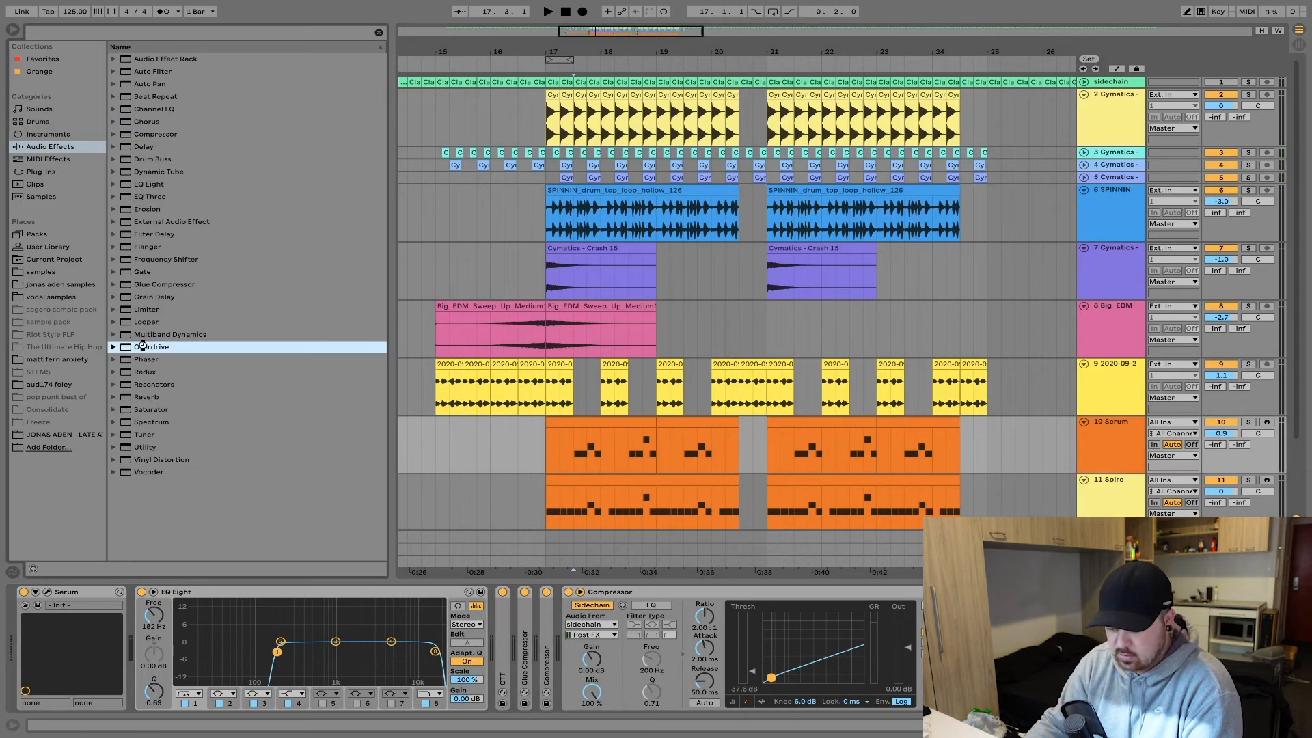
drag(142, 346, 602, 592)
key(space)
scroll(547, 643, right, 3)
drag(66, 593, 537, 593)
drag(444, 627, 437, 630)
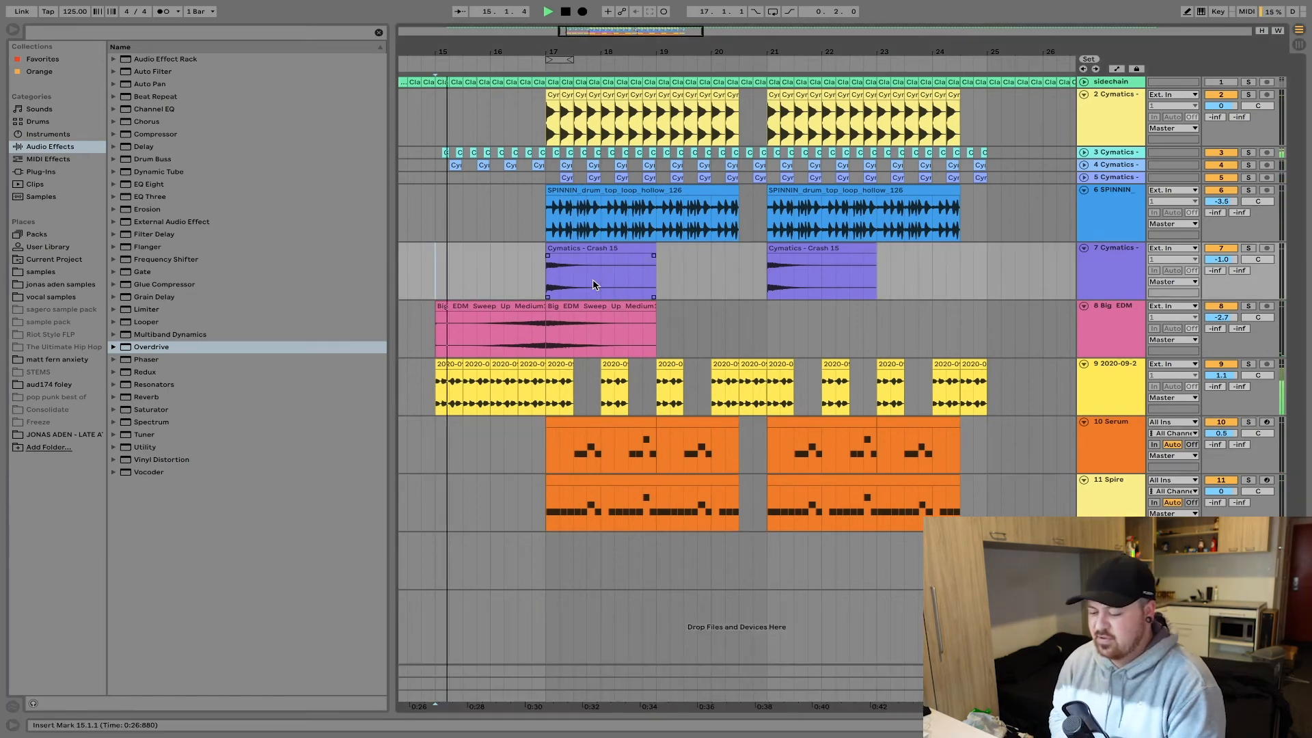